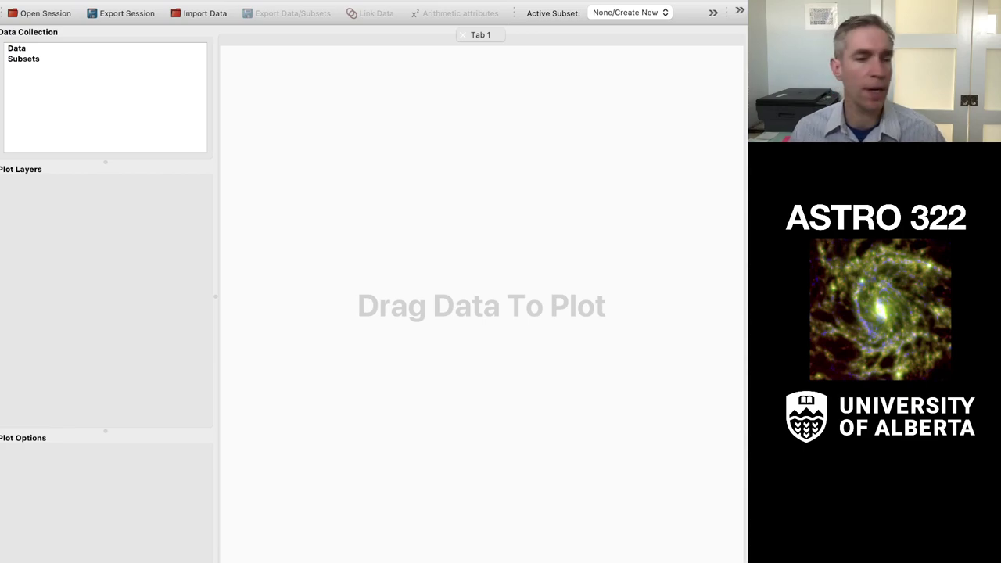
- Load the gaia_field_stars dataset and plot it in a new 2D Scatter viewer
drag(346, 272, 355, 263)
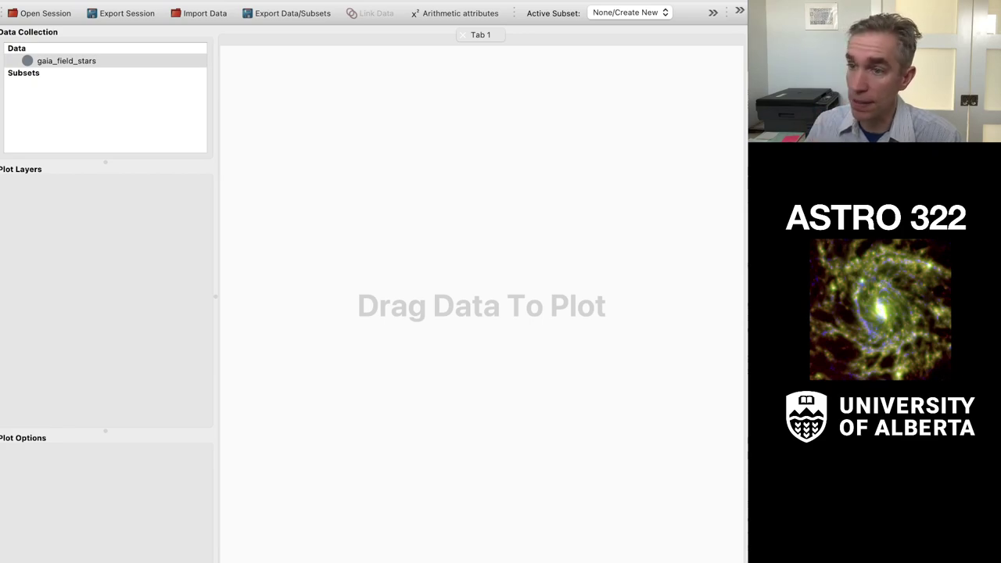
drag(67, 61, 521, 558)
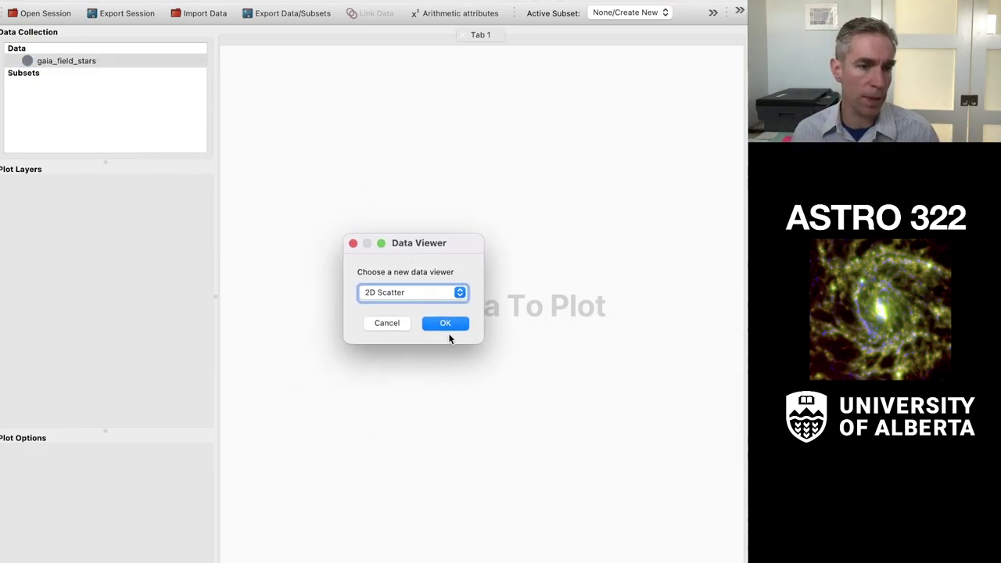
click(447, 325)
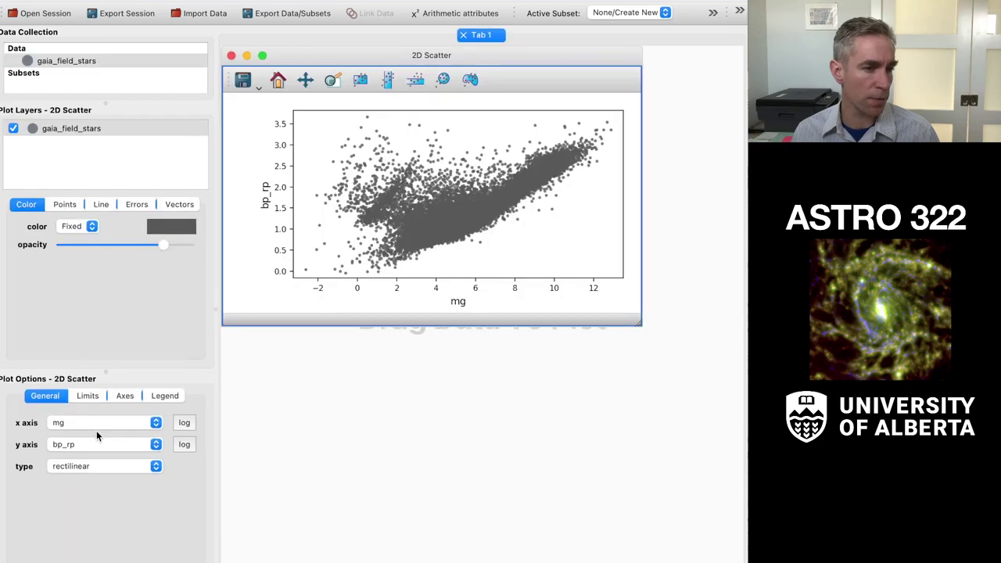
- Plot mg on the y axis against bp_rp on the x axis, and flip the y-axis limits
click(91, 422)
click(93, 432)
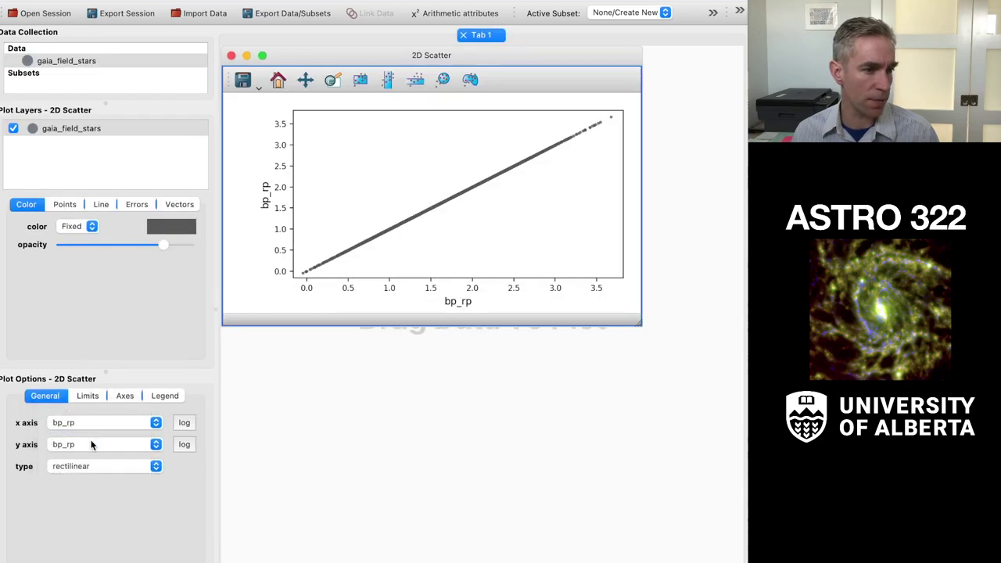
click(92, 443)
click(86, 432)
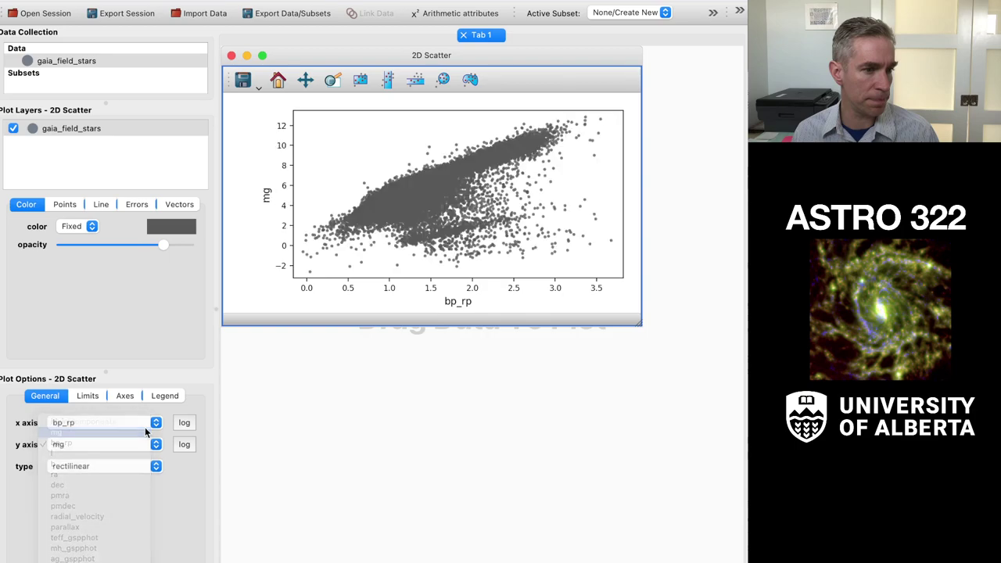
click(87, 396)
click(101, 441)
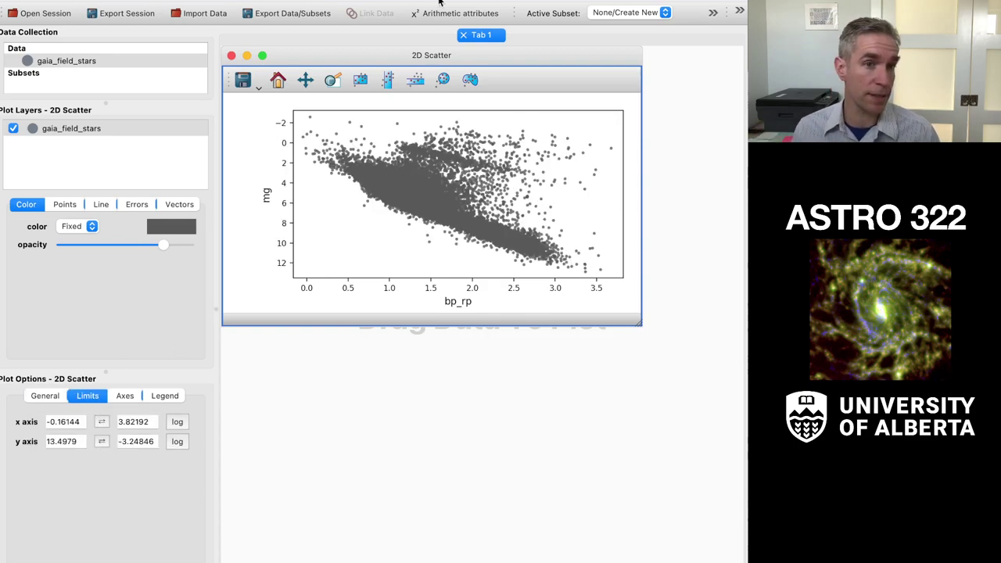
- Create an arithmetic attribute named mgcorr for gaia_field_stars with the expression {mg}-{ag_gspphot}
click(458, 14)
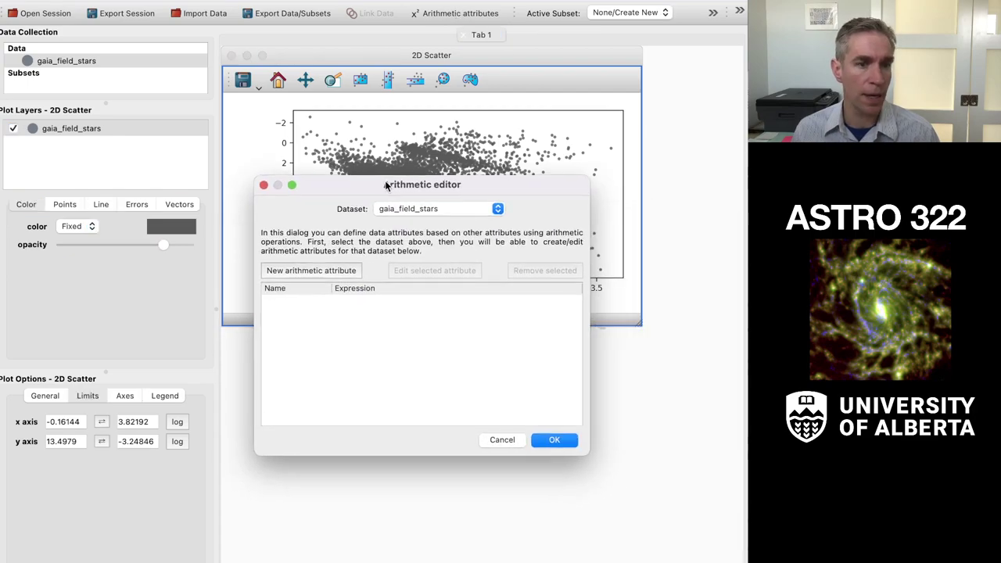
click(291, 273)
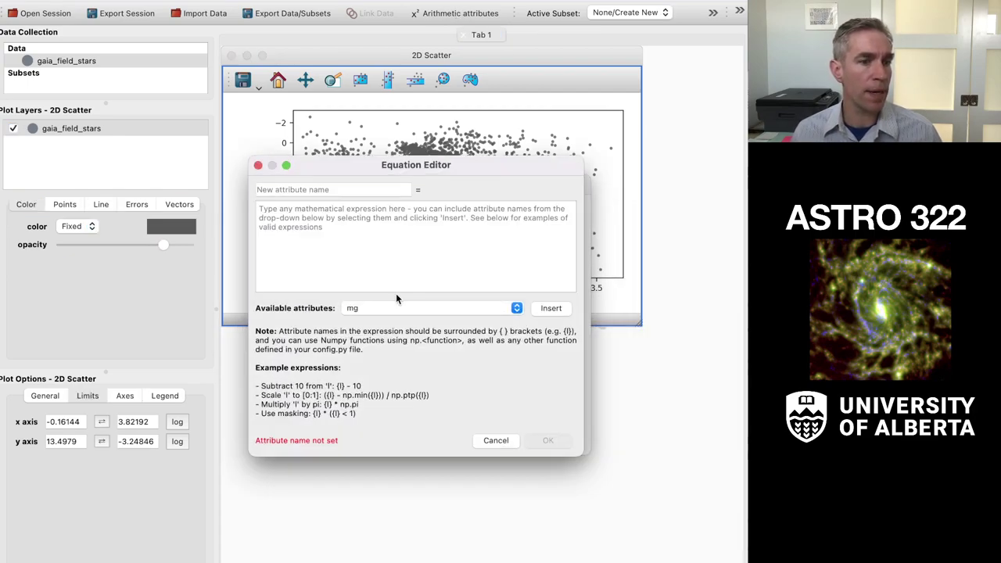
click(300, 188)
text(mgco)
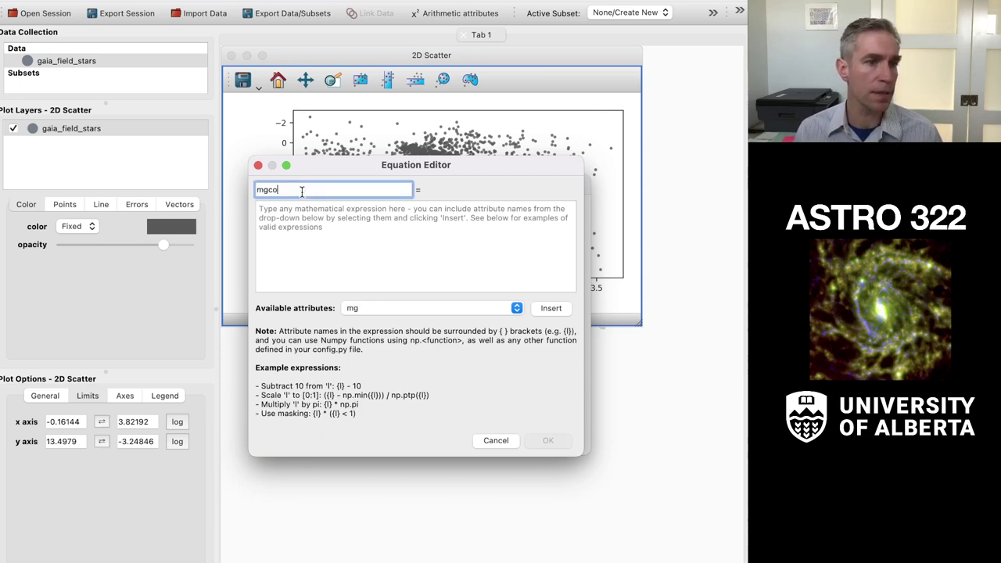
text(rr)
click(397, 234)
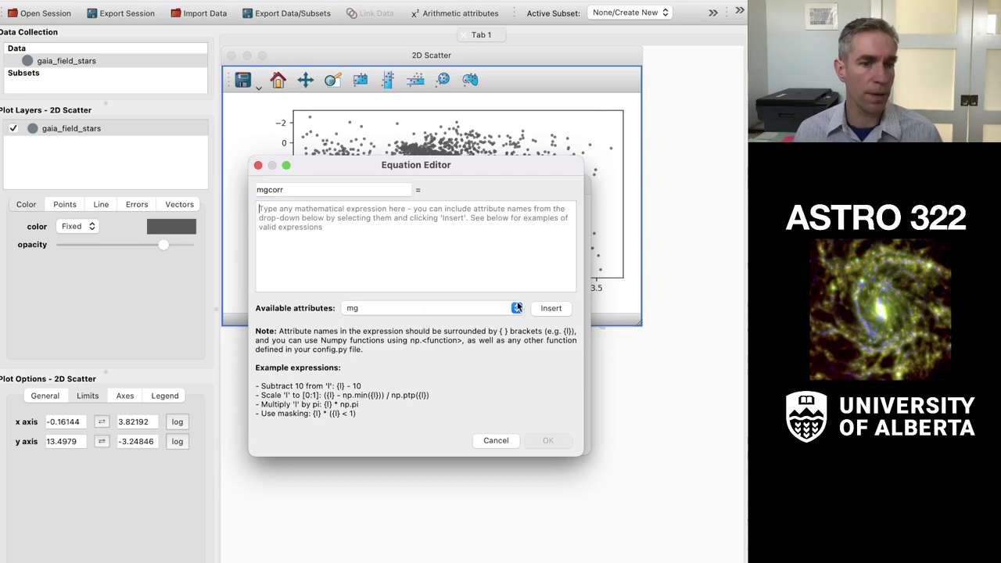
click(553, 307)
text(-)
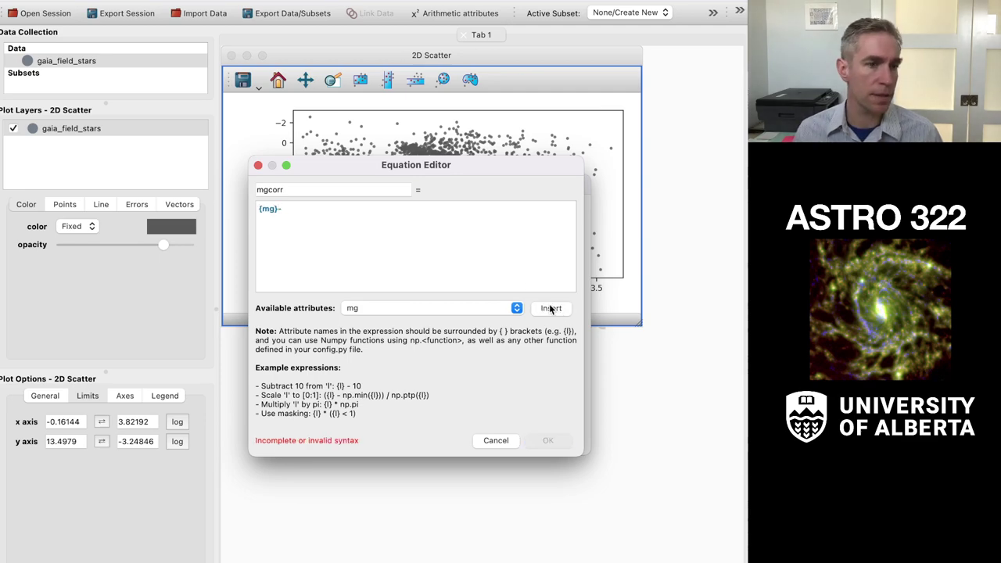
click(451, 307)
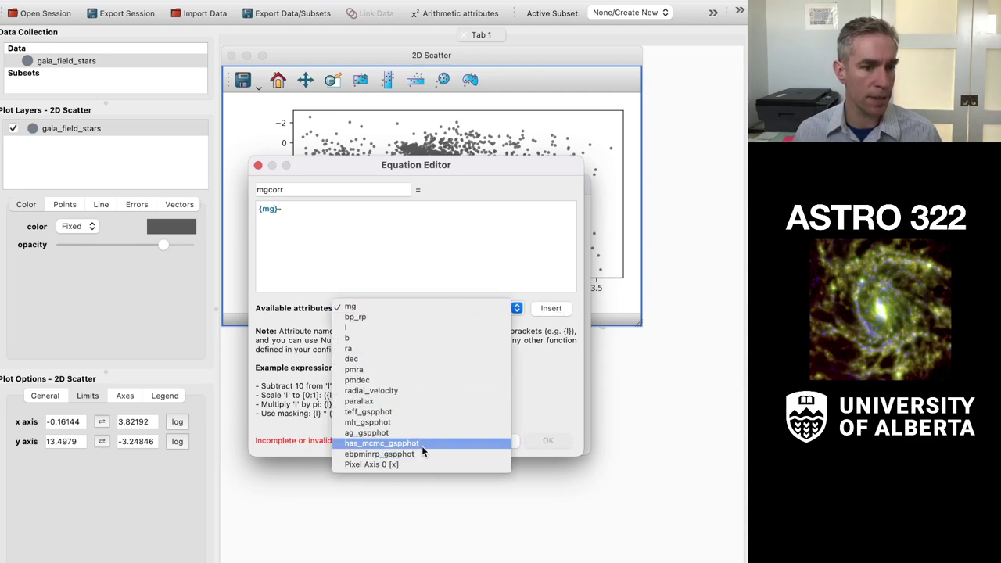
click(417, 431)
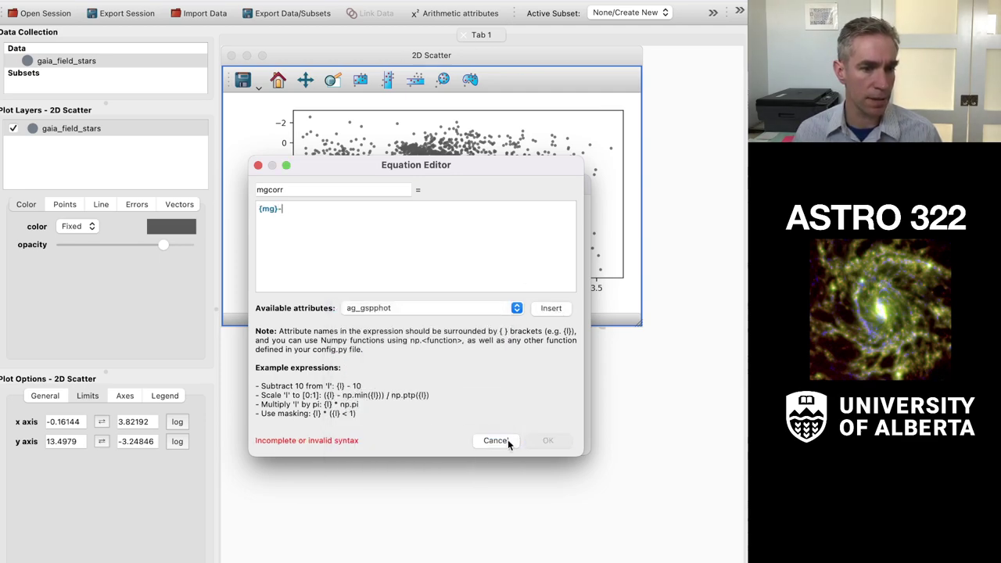
click(551, 308)
click(548, 441)
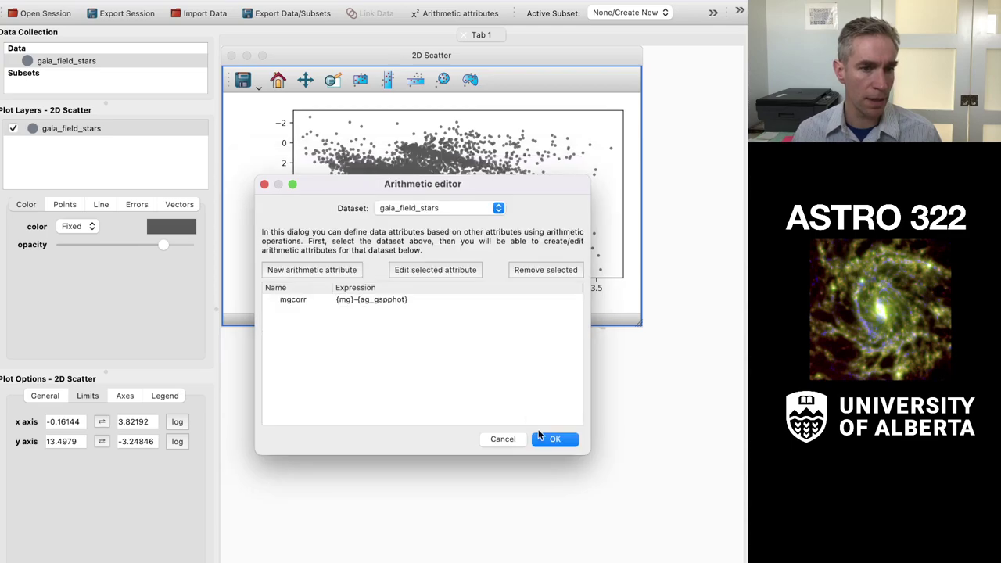
- Create a second arithmetic attribute named brcorr with the expression {bp_rp}-{ebpminrp_gspphot}, and apply the new attributes to the dataset
click(315, 277)
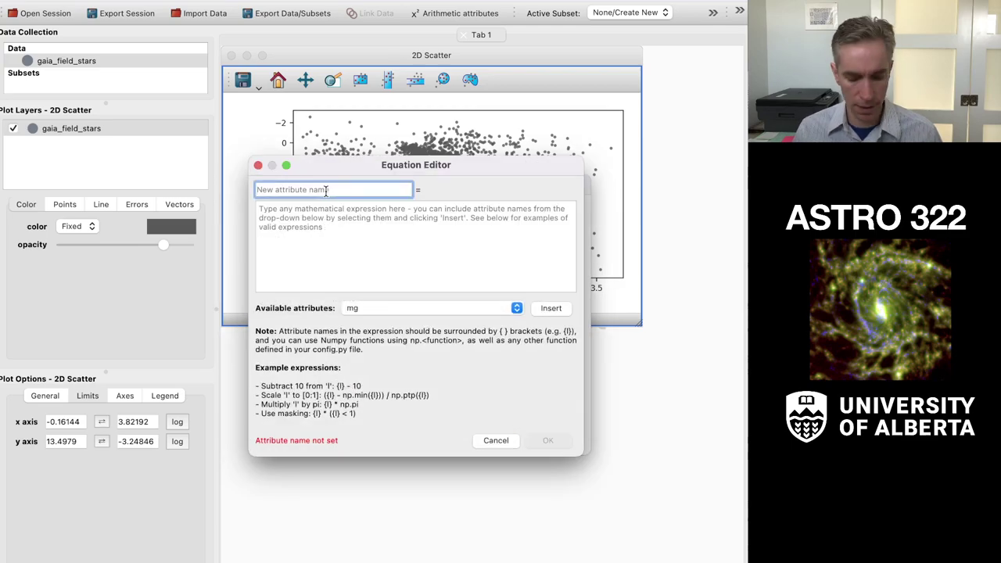
text(brcorr)
key(Tab)
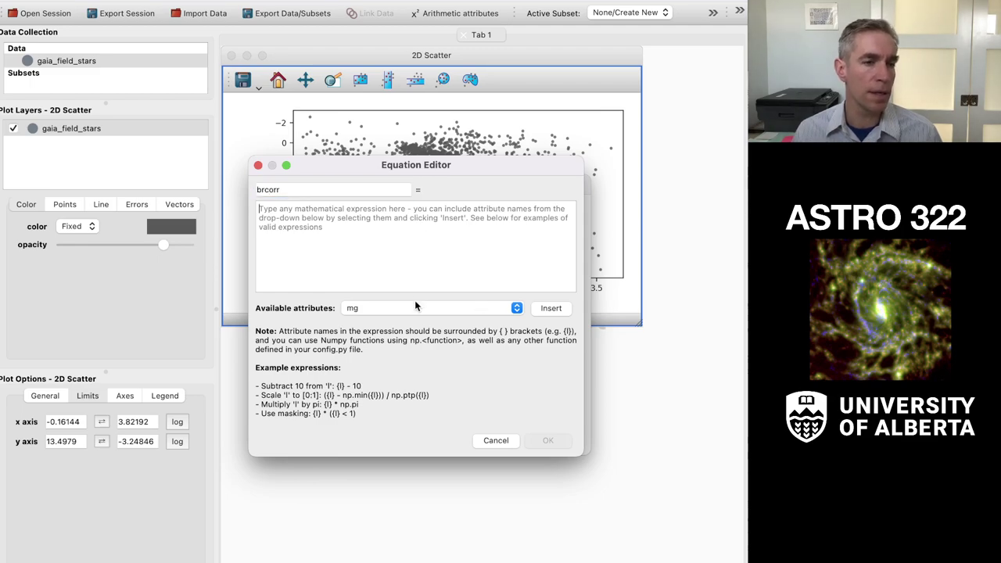
click(400, 308)
click(391, 322)
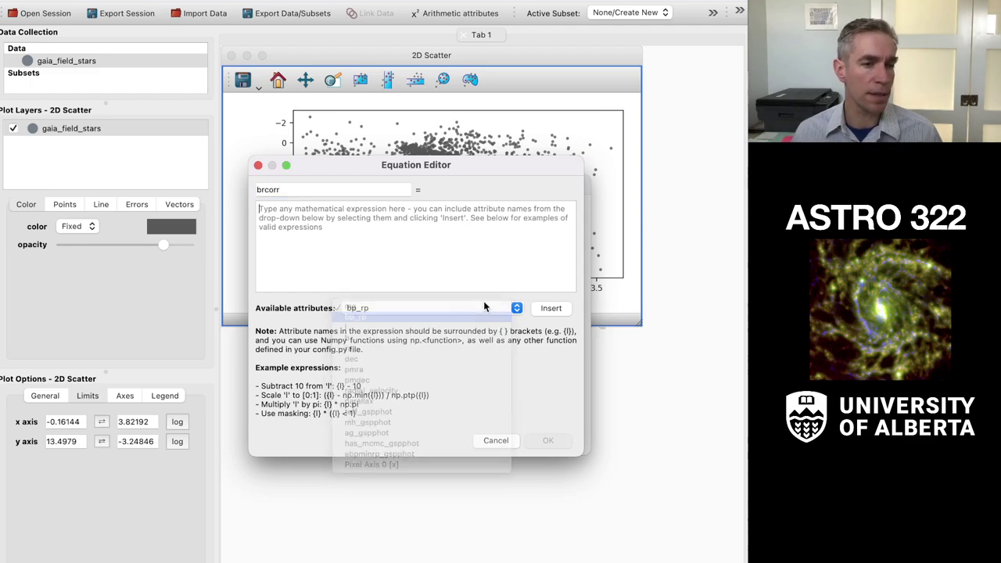
click(558, 311)
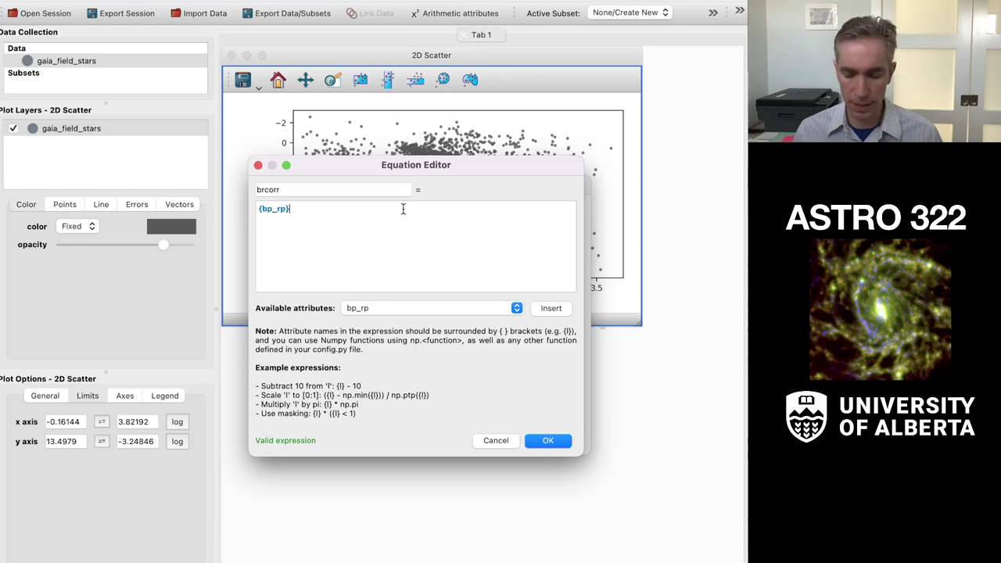
text(-)
click(371, 311)
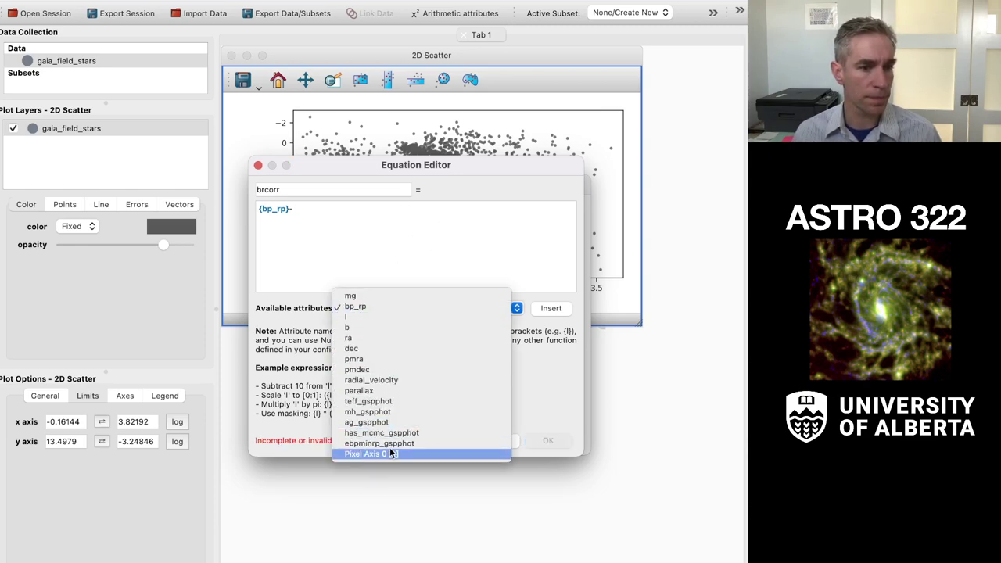
click(391, 443)
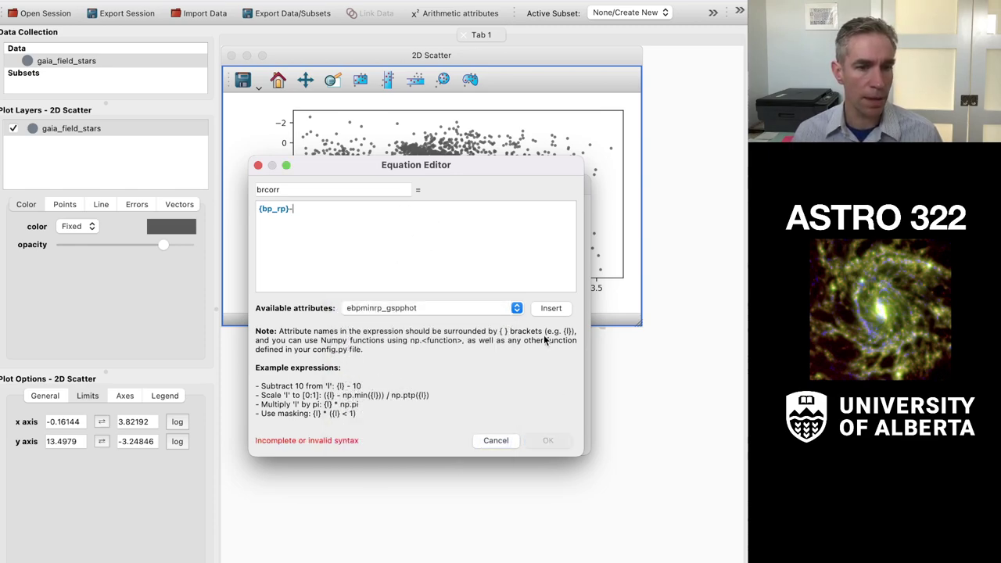
click(548, 306)
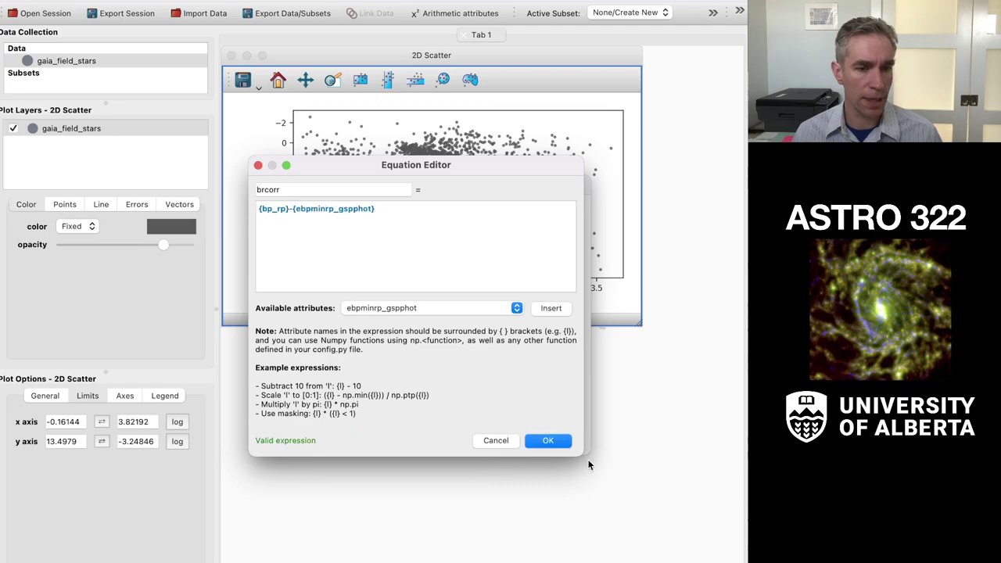
click(554, 440)
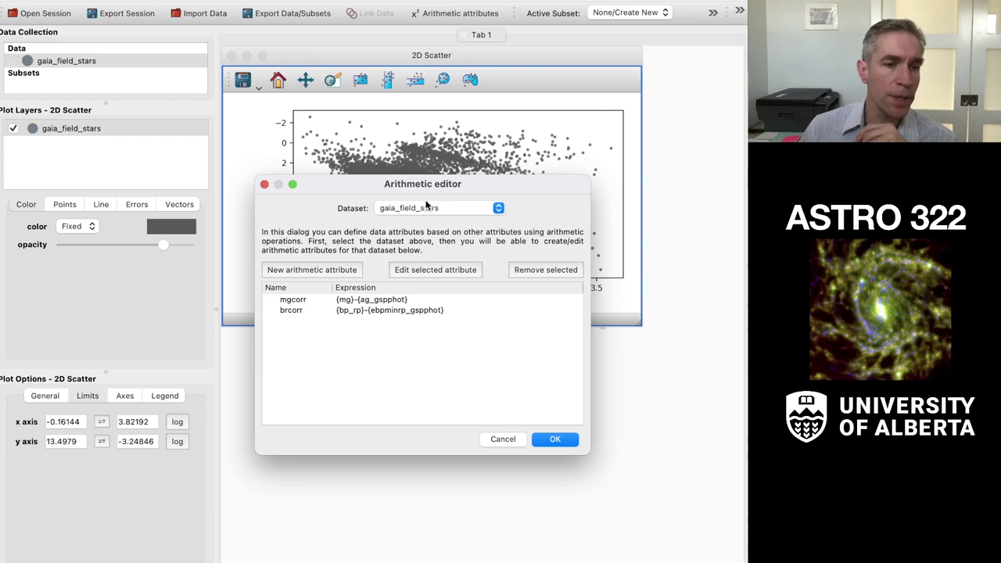
click(555, 439)
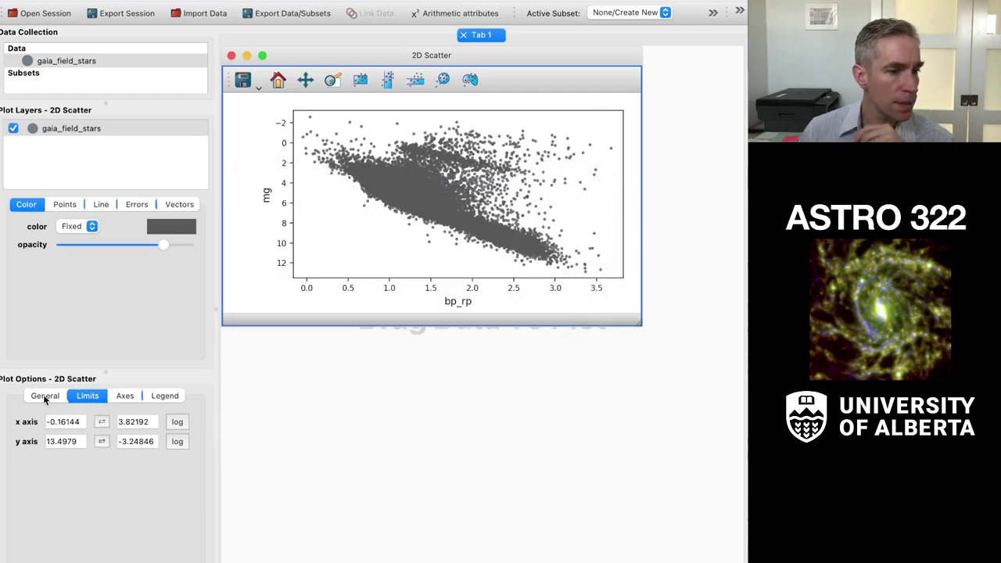
- Plot mgcorr against brcorr with the y-axis limits flipped, and shrink the scatter plot window
click(78, 422)
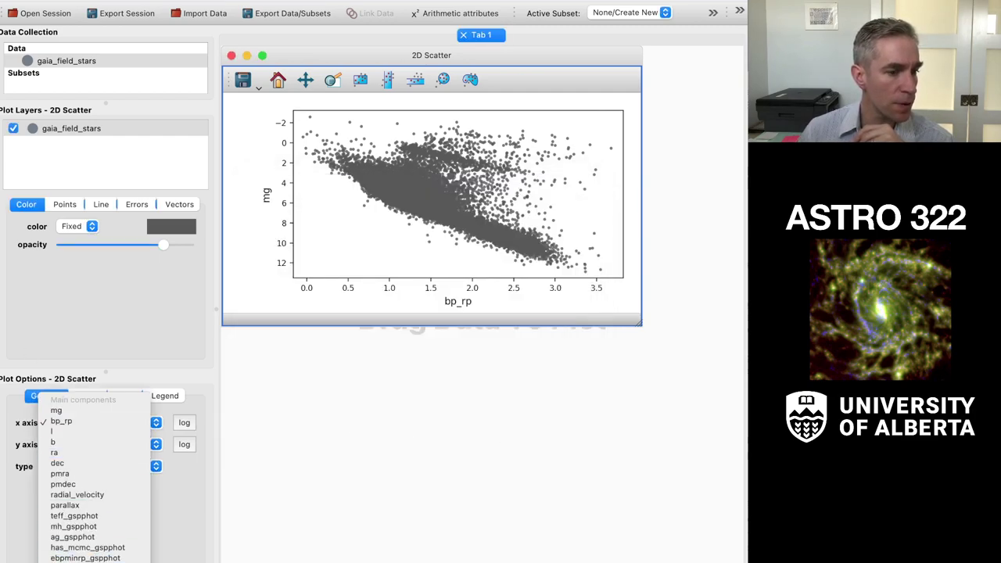
click(70, 557)
click(77, 444)
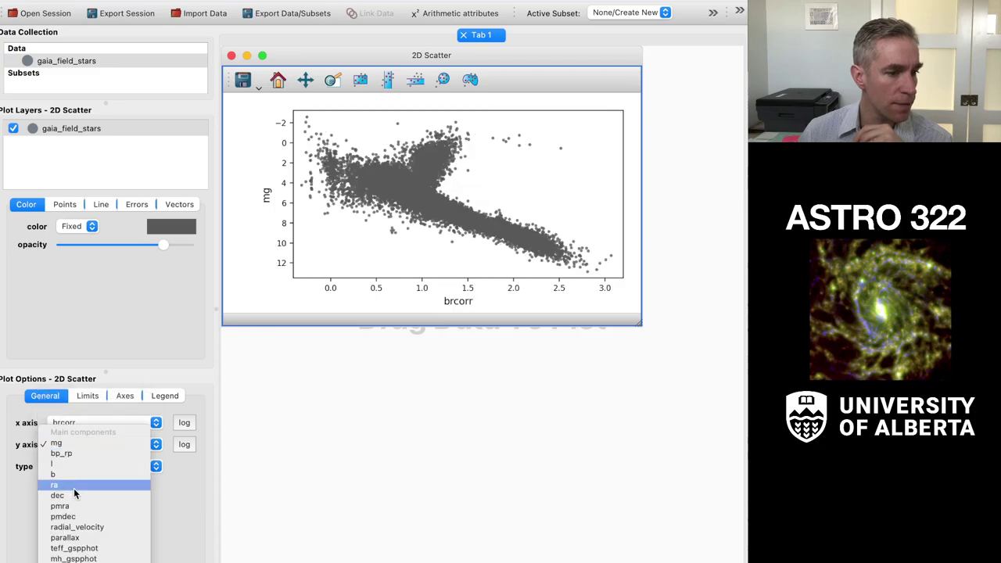
click(70, 557)
click(87, 396)
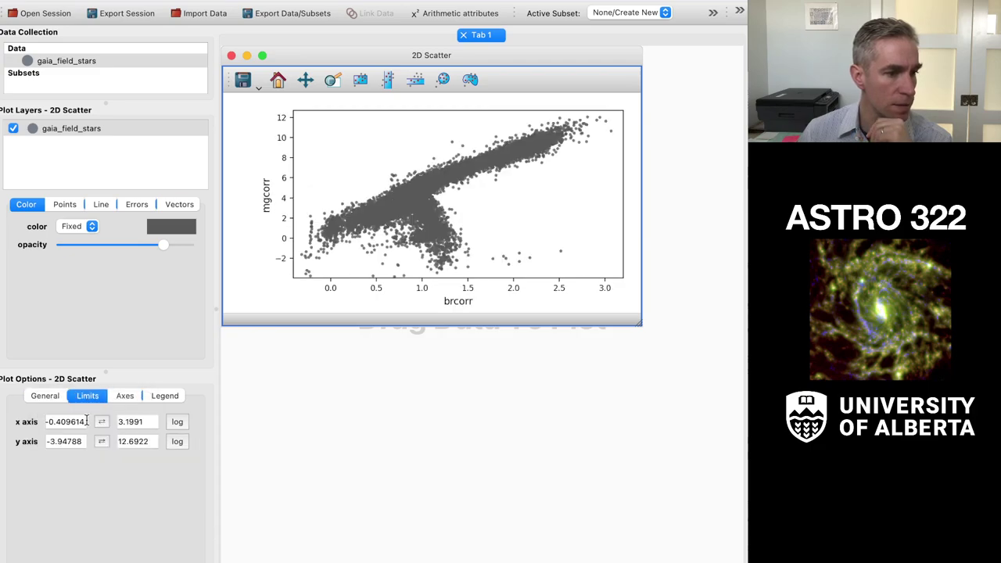
click(102, 441)
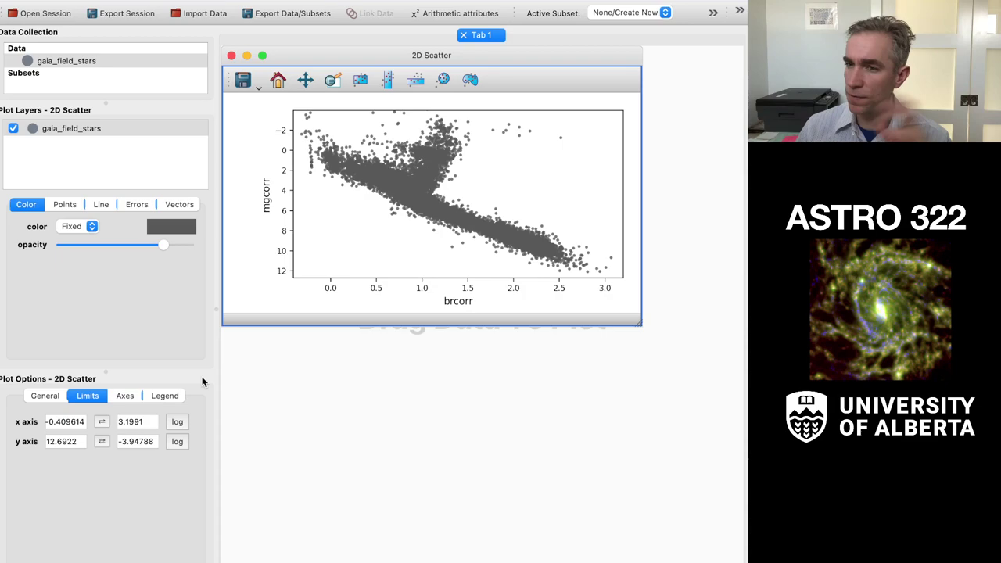
drag(637, 320, 488, 308)
click(86, 63)
drag(85, 61, 469, 327)
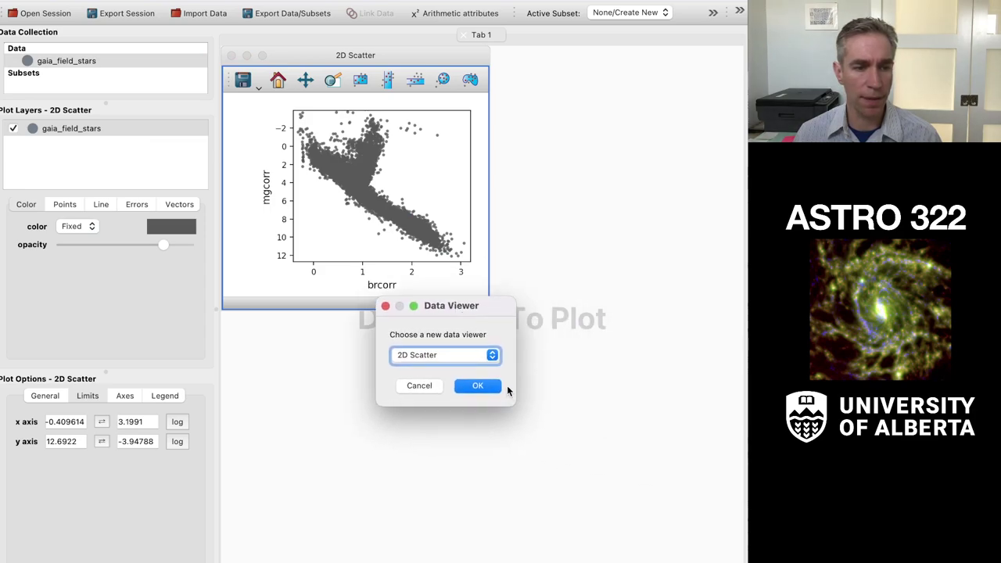
click(418, 386)
- Start a new arithmetic attribute for gaia_field_stars and name it zgal
click(444, 14)
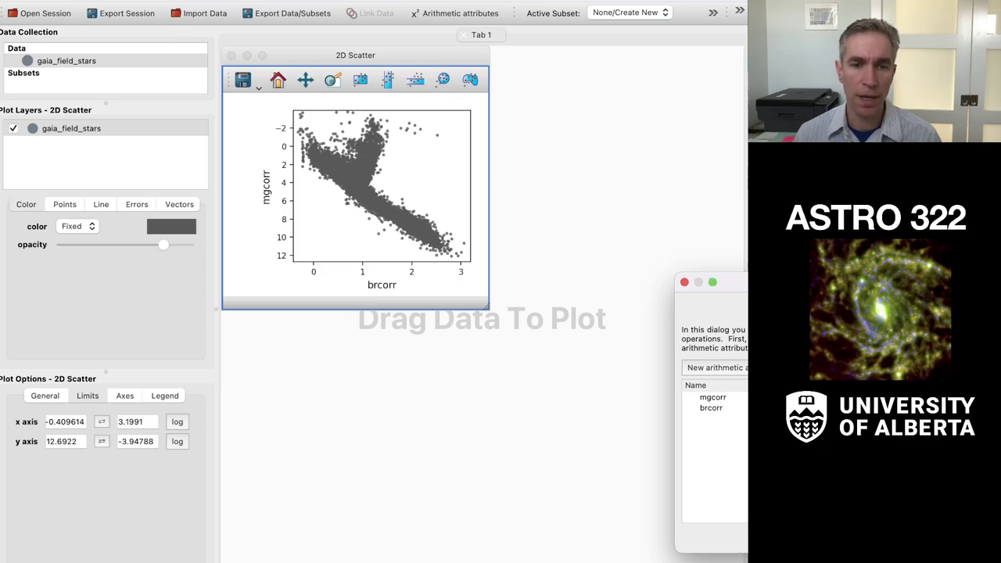
click(339, 260)
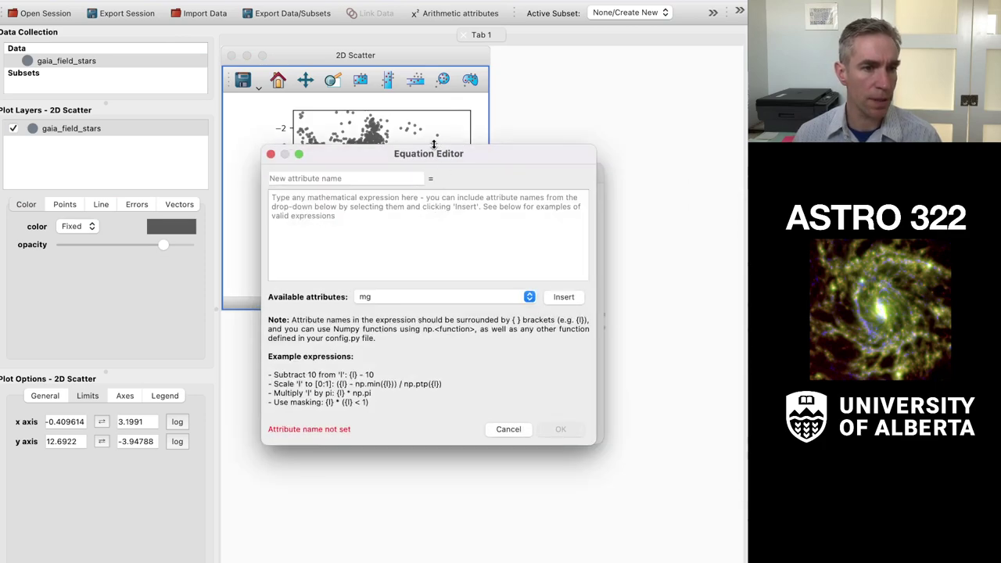
drag(433, 144, 333, 154)
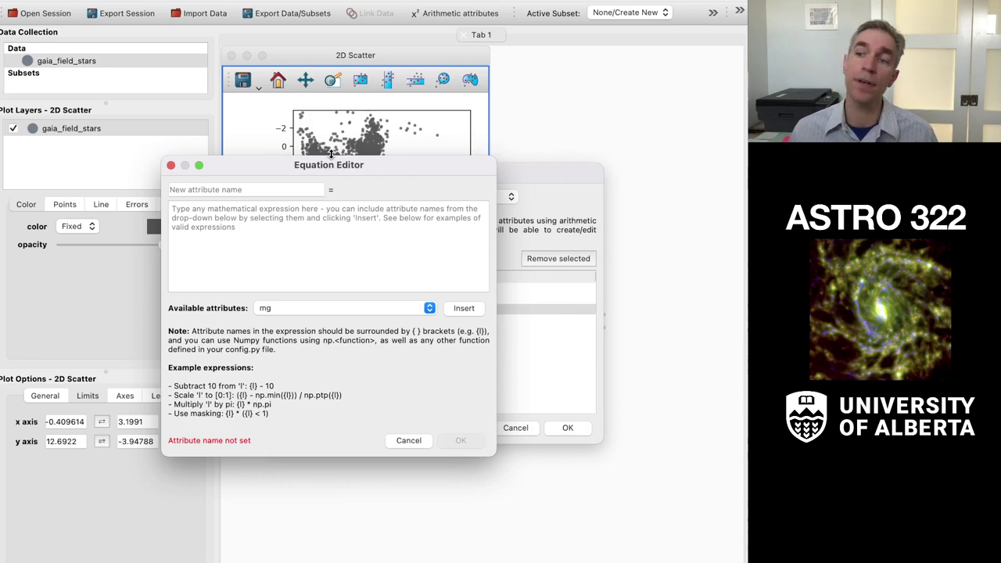
click(264, 190)
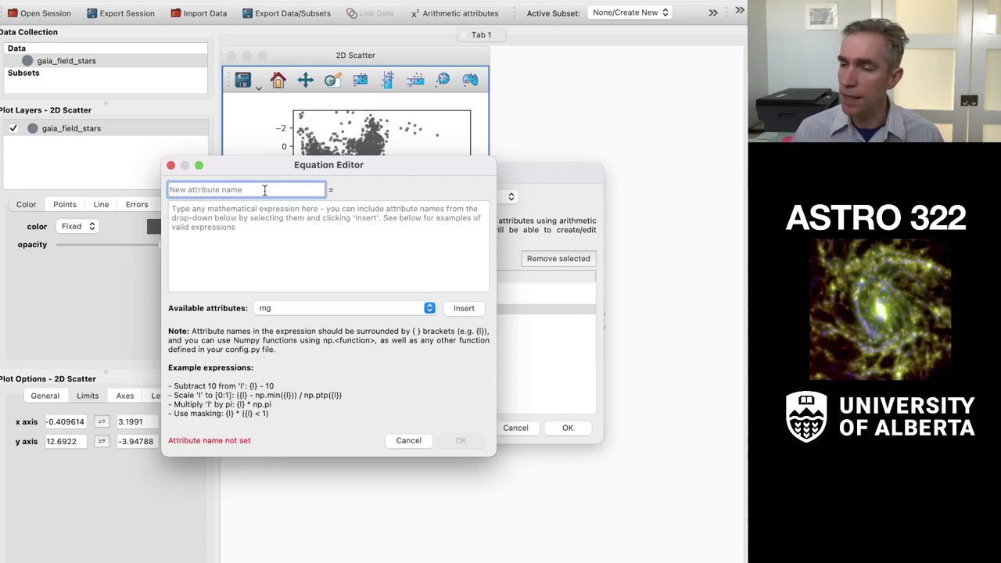
text(zgal)
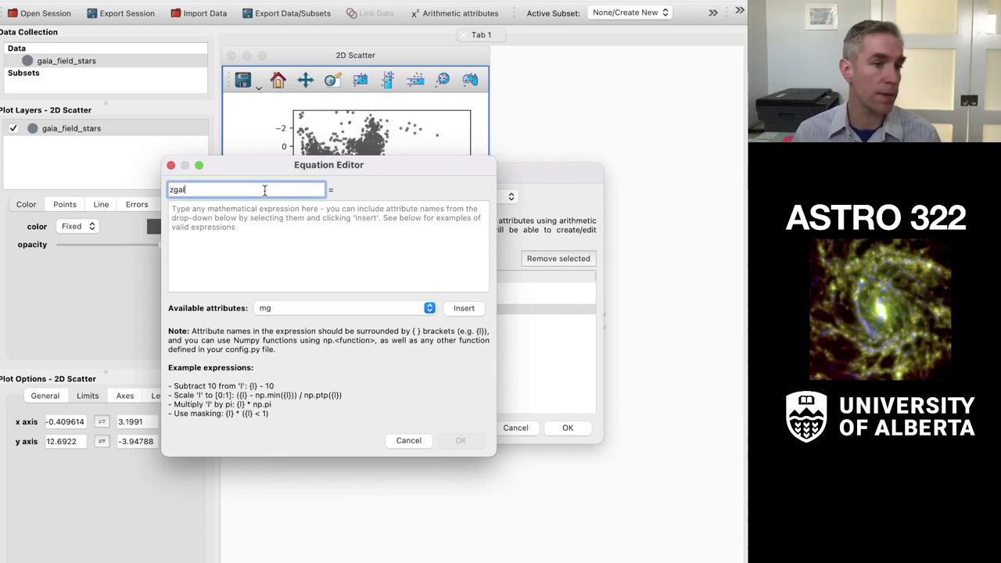
- Begin the zgal expression with 1000 / {parallax} * np.cos({b} *
click(304, 214)
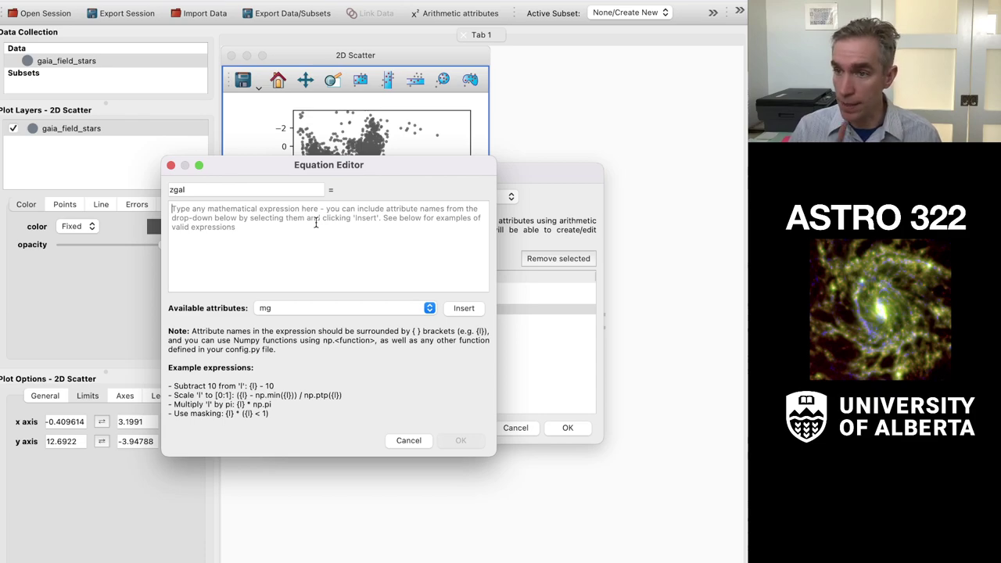
text(100)
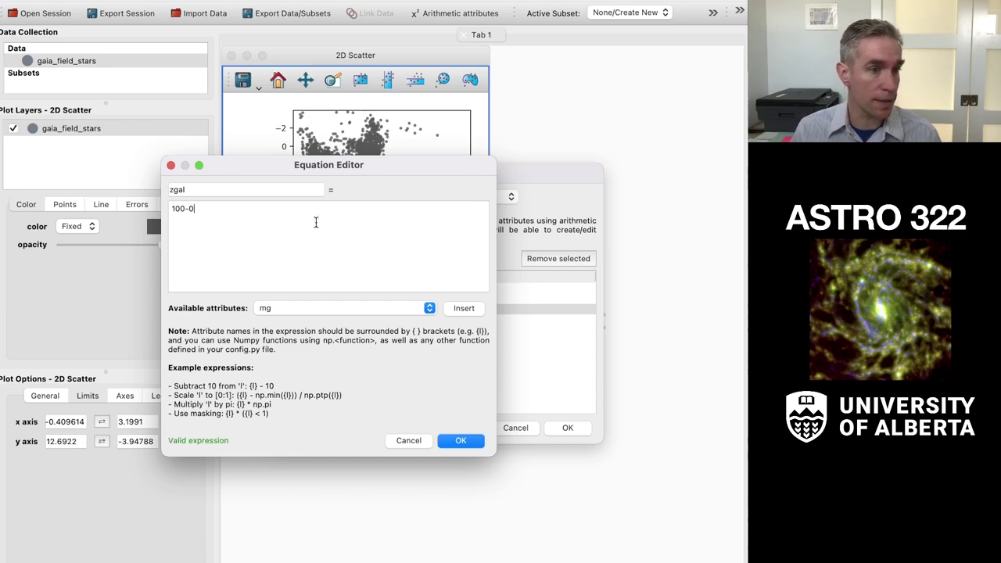
text(0 / {p)
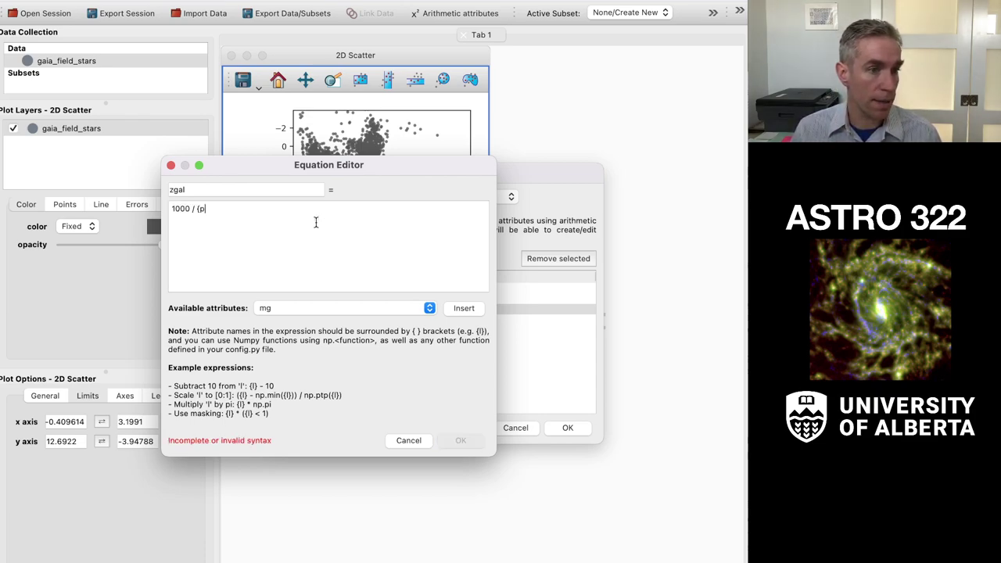
text(arallax})
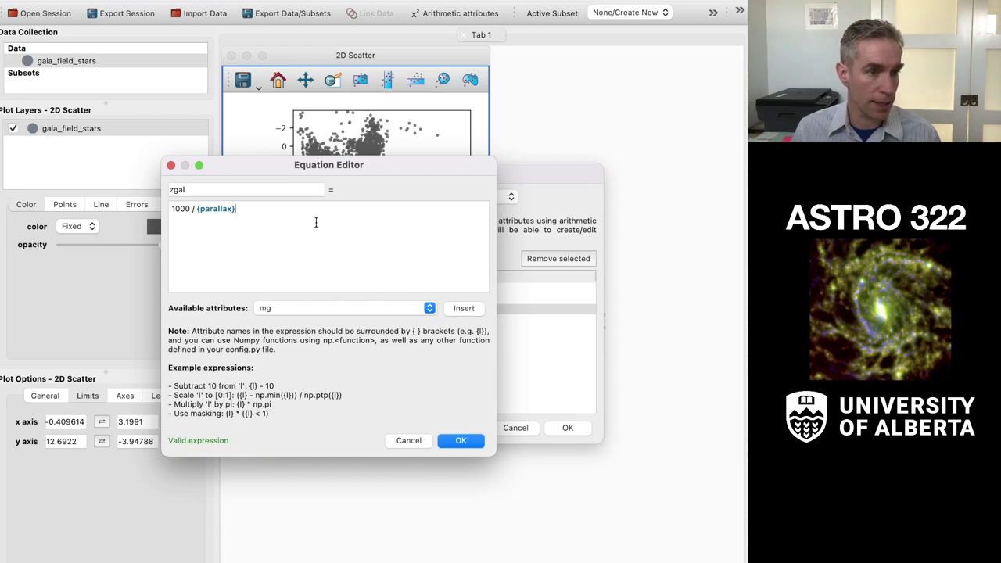
text( * np.)
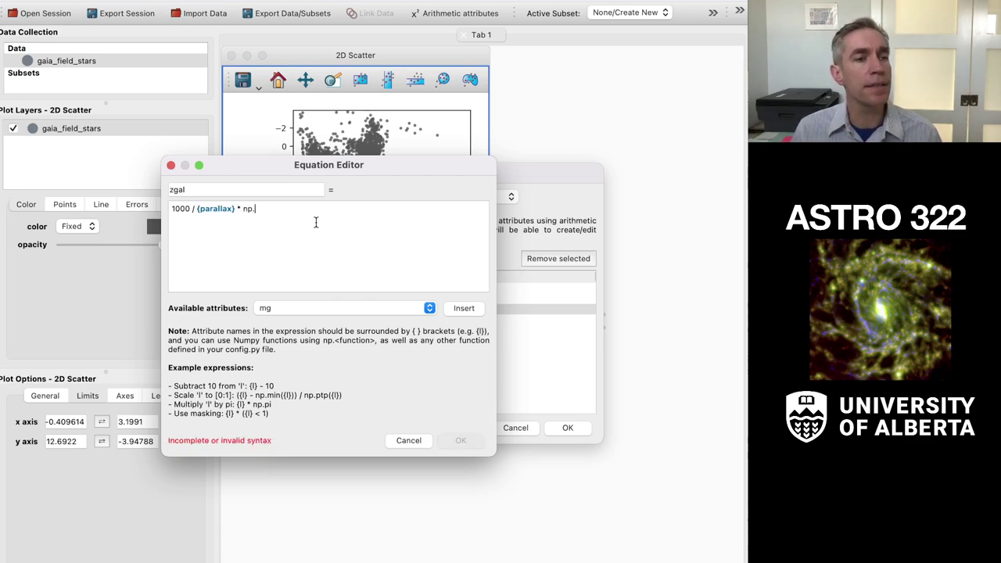
text(cos()
key(BackSpace)
text(cos({b} *)
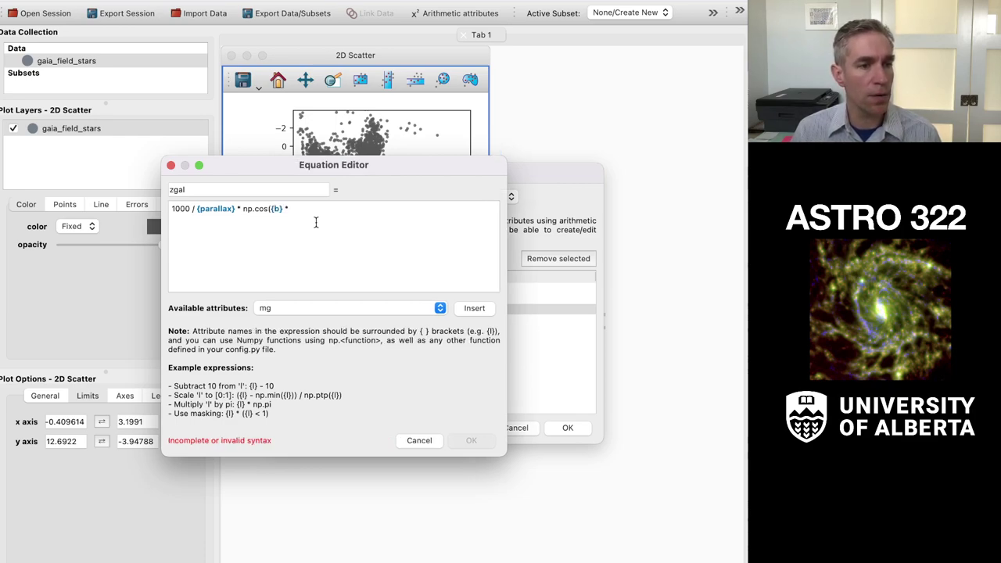
- Replace cos with sin, complete the zgal expression as 1000 / {parallax} * np.sin({b} * np.pi/180), and apply the attribute to the dataset
key(Left)
key(BackSpace)
key(BackSpace)
key(BackSpace)
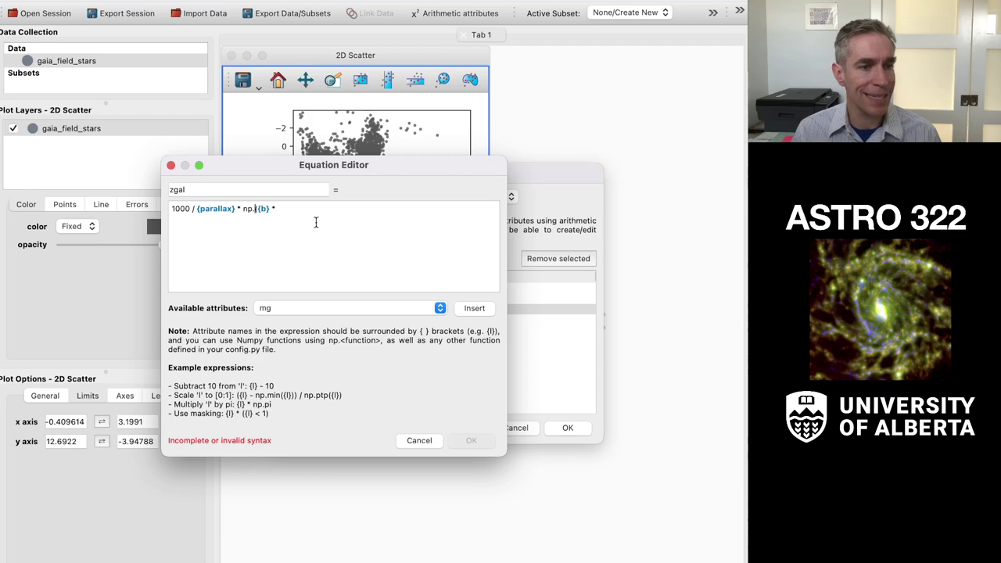
text(sin)
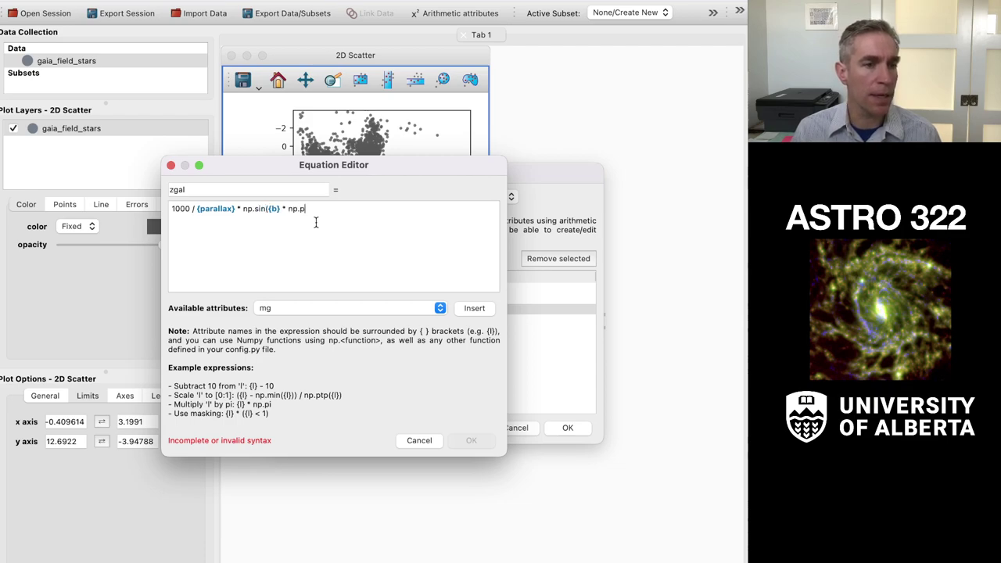
text(0))
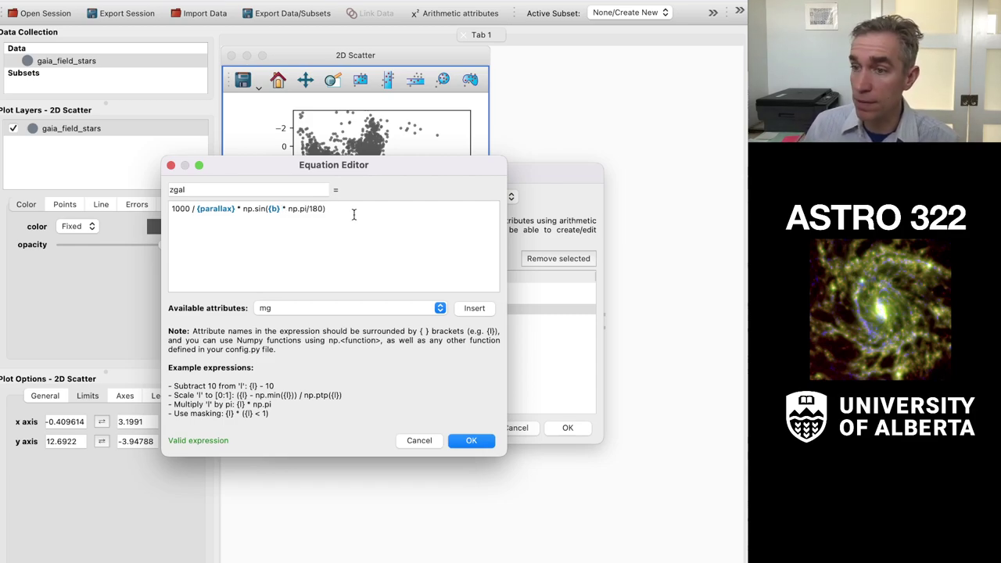
drag(327, 209, 257, 210)
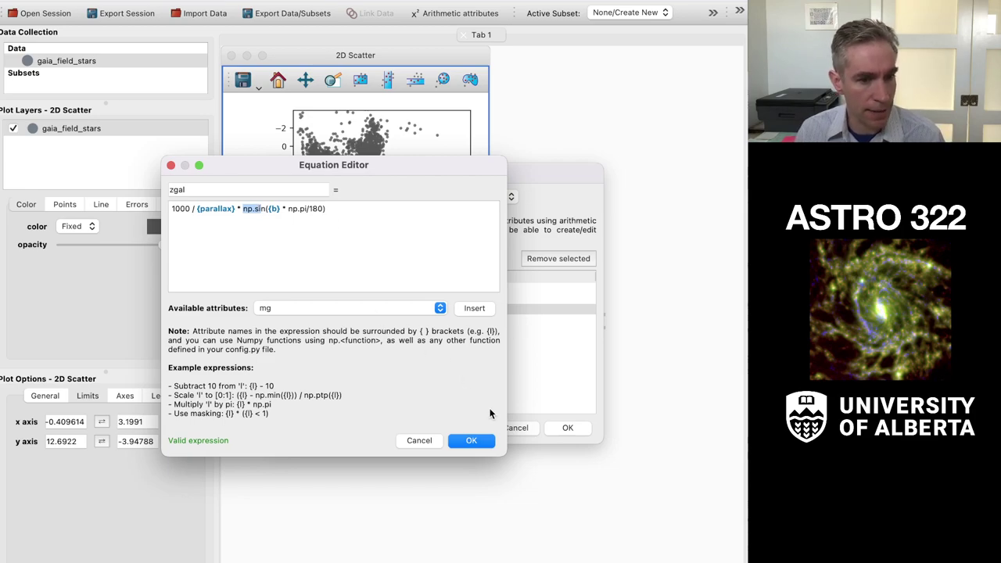
click(477, 443)
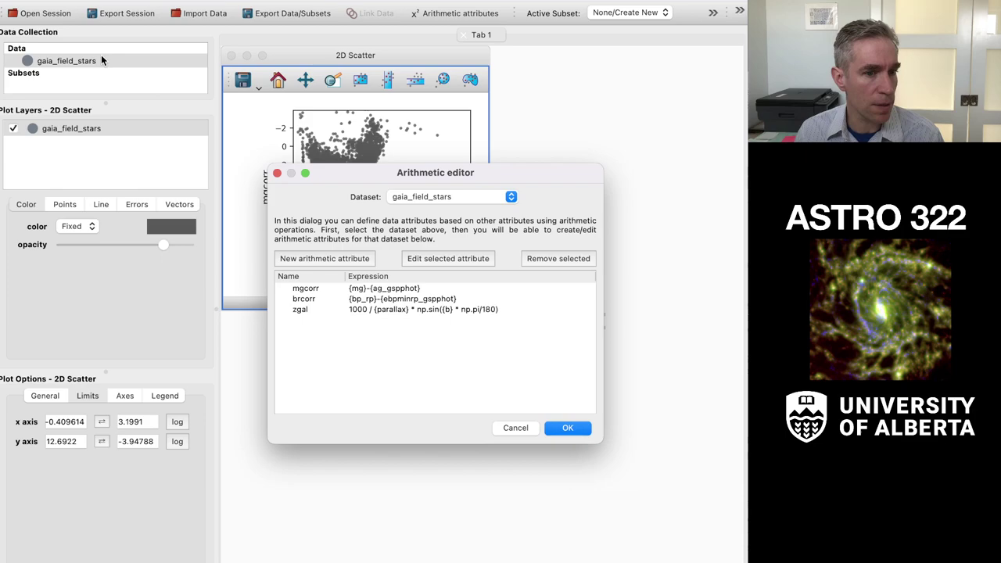
click(567, 426)
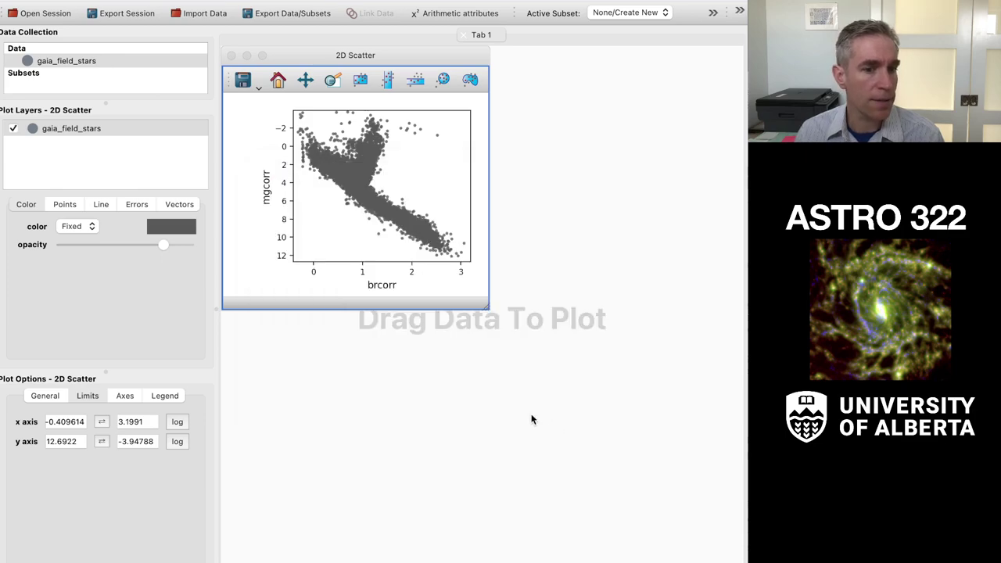
- Plot gaia_field_stars in a new 1D Histogram viewer with zgal on the x axis and 100 bins
drag(80, 58, 600, 390)
click(501, 352)
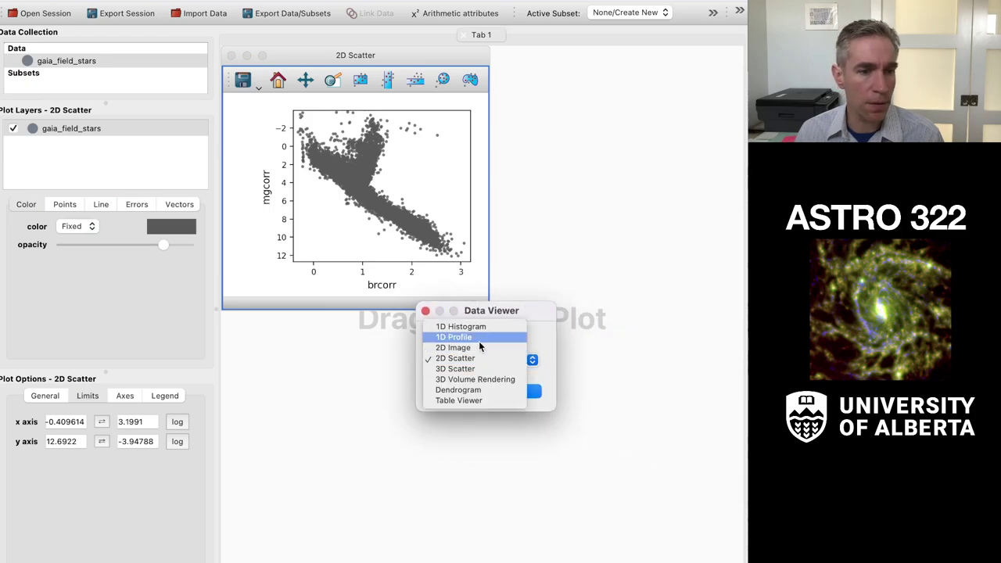
click(471, 327)
click(518, 390)
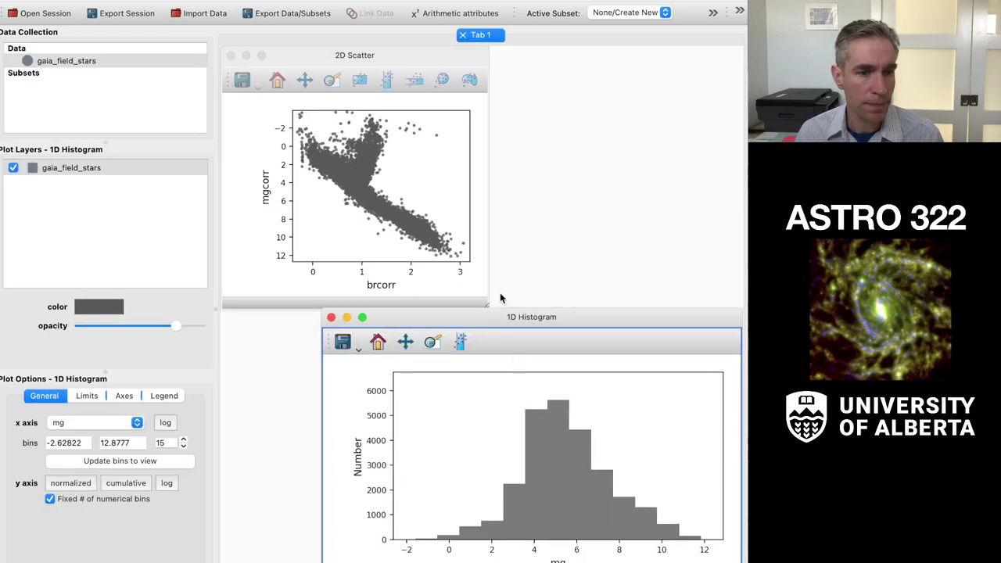
drag(521, 321, 422, 247)
click(59, 421)
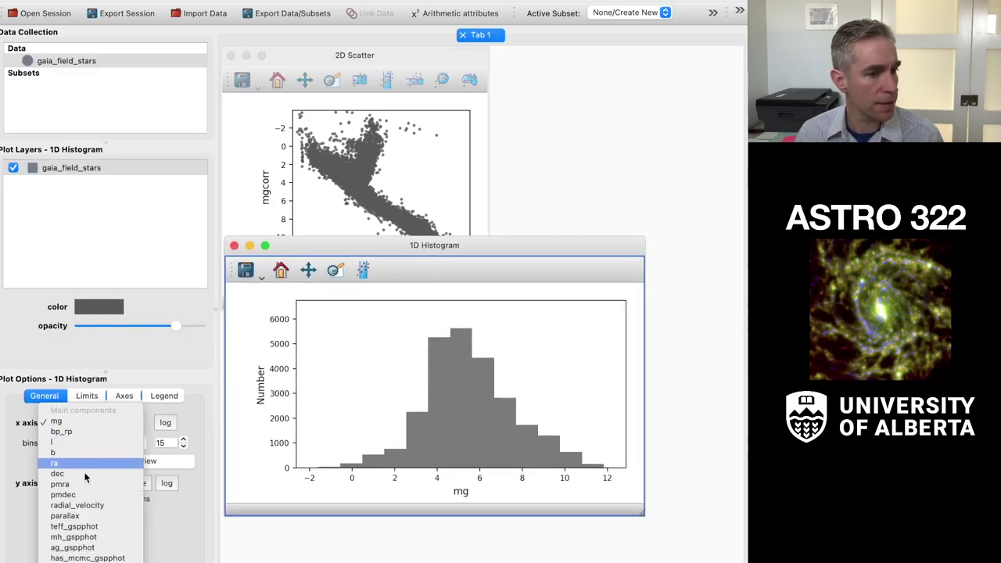
click(78, 429)
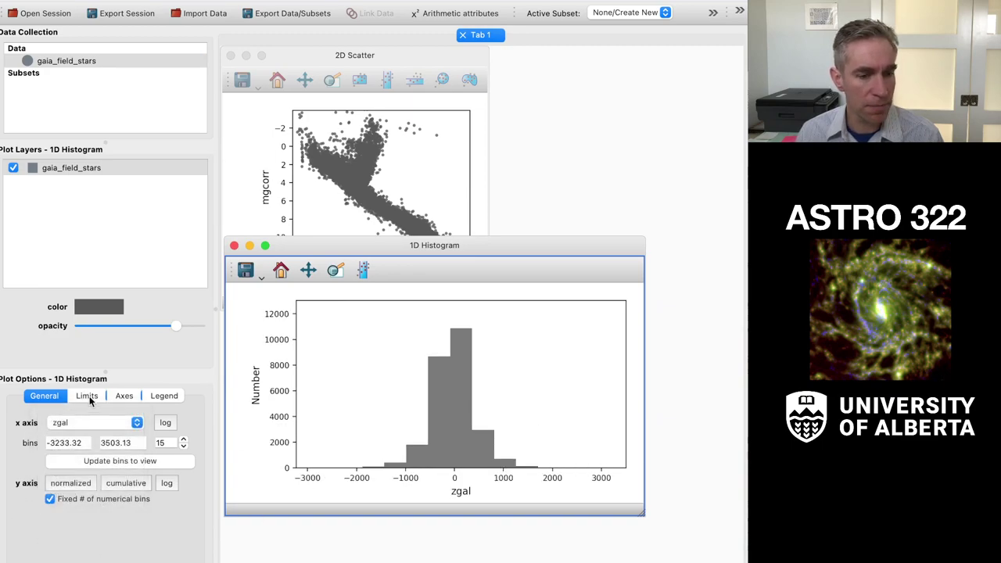
double_click(169, 441)
text(100)
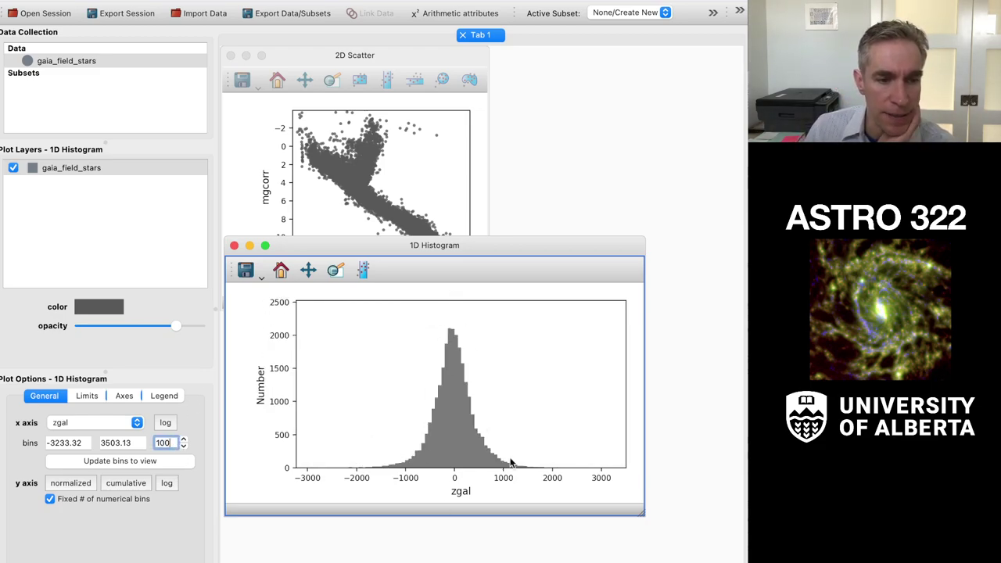
- Zoom in on the histogram's peak between zgal values of about -1000 and 400, and close the histogram viewer
click(334, 270)
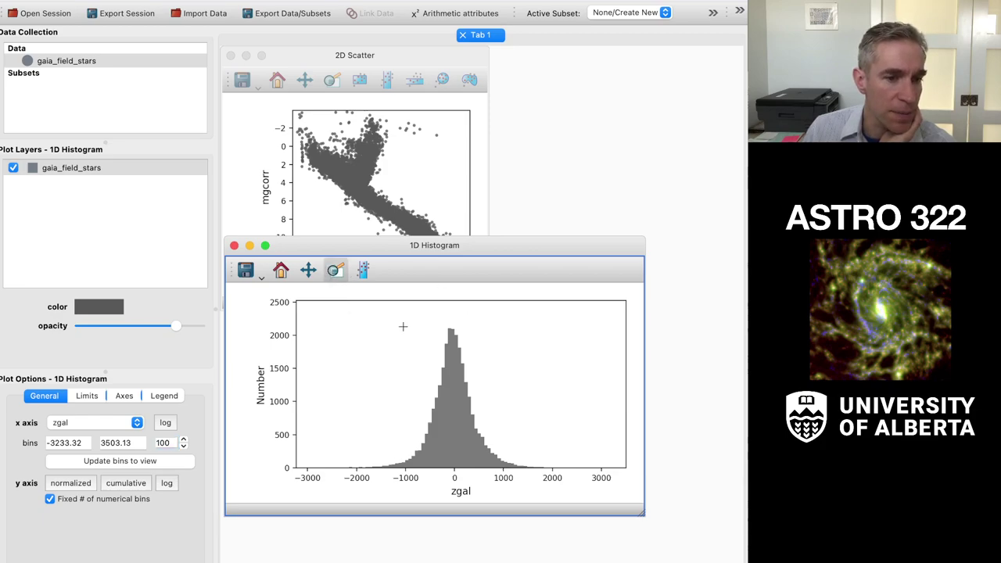
drag(404, 305, 474, 477)
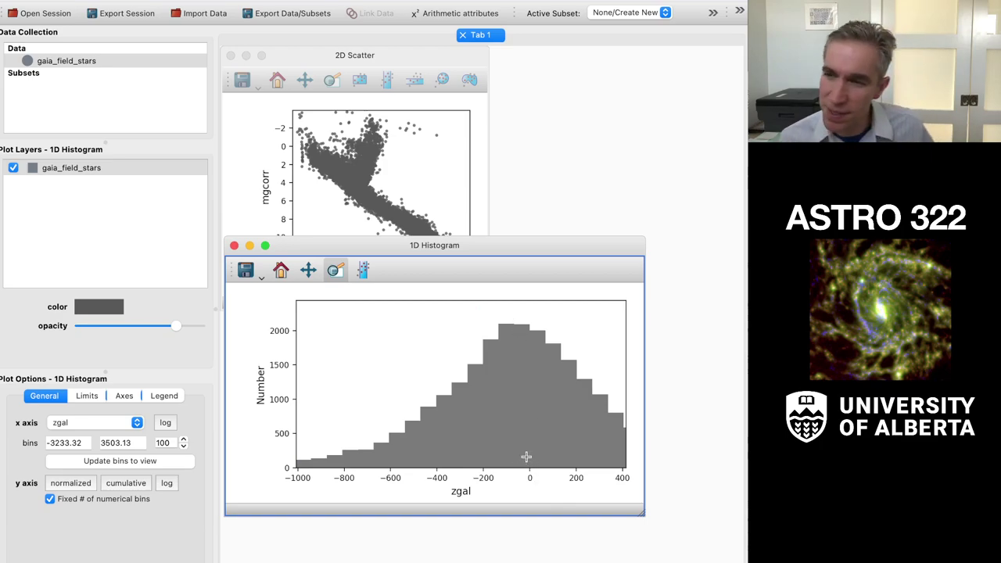
click(234, 245)
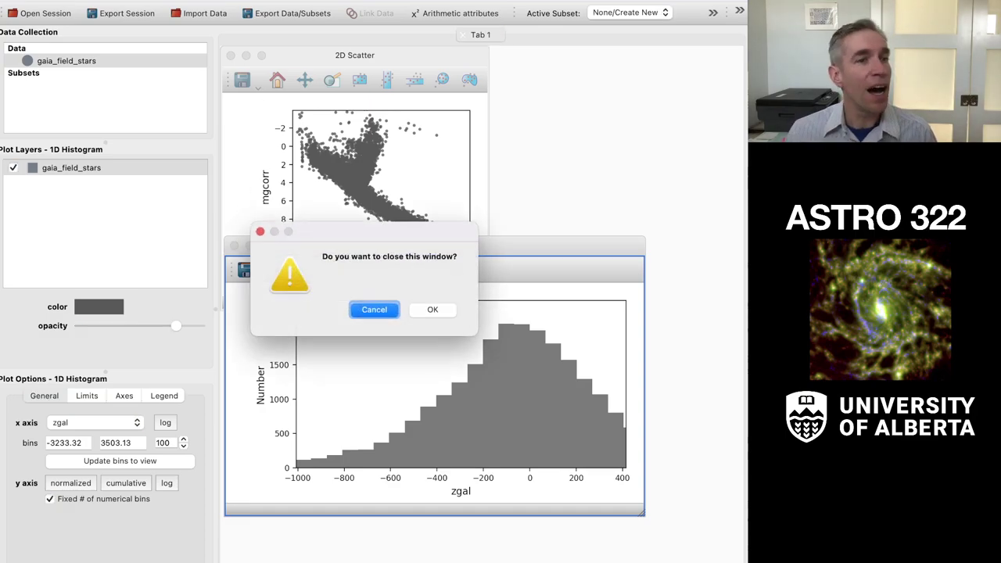
click(435, 310)
- Start another arithmetic attribute for gaia_field_stars and name it xgal
click(461, 13)
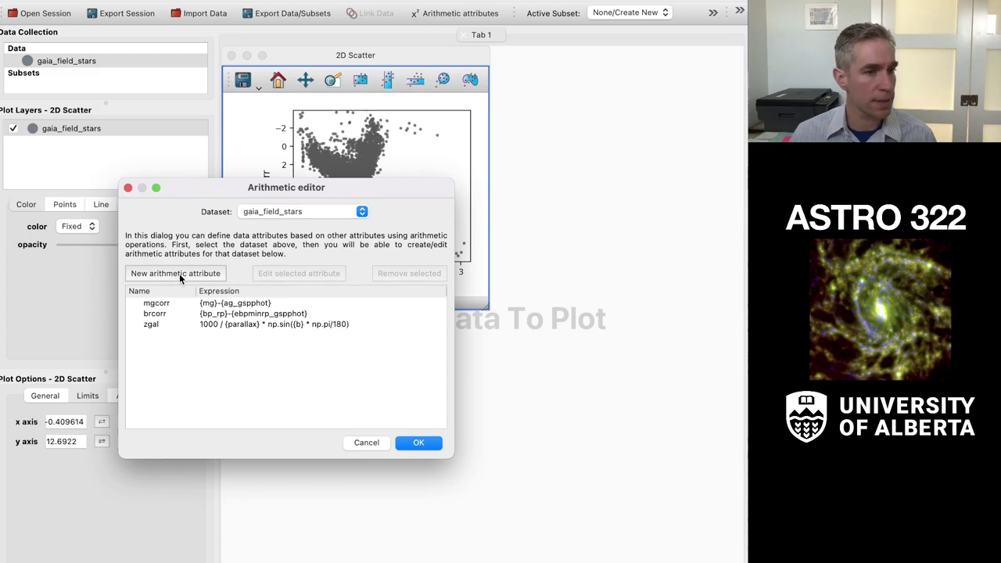
click(179, 274)
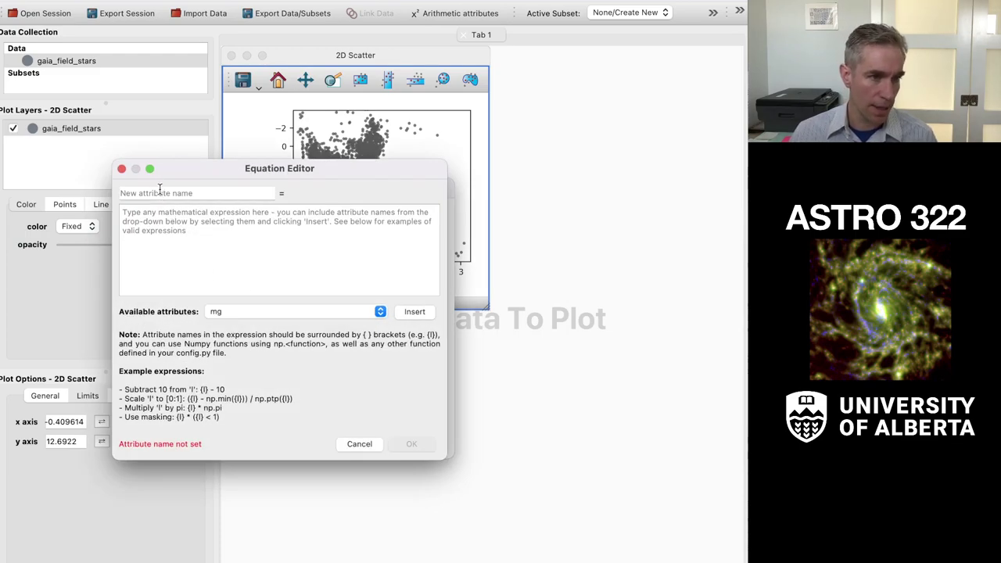
click(159, 193)
text(xgal)
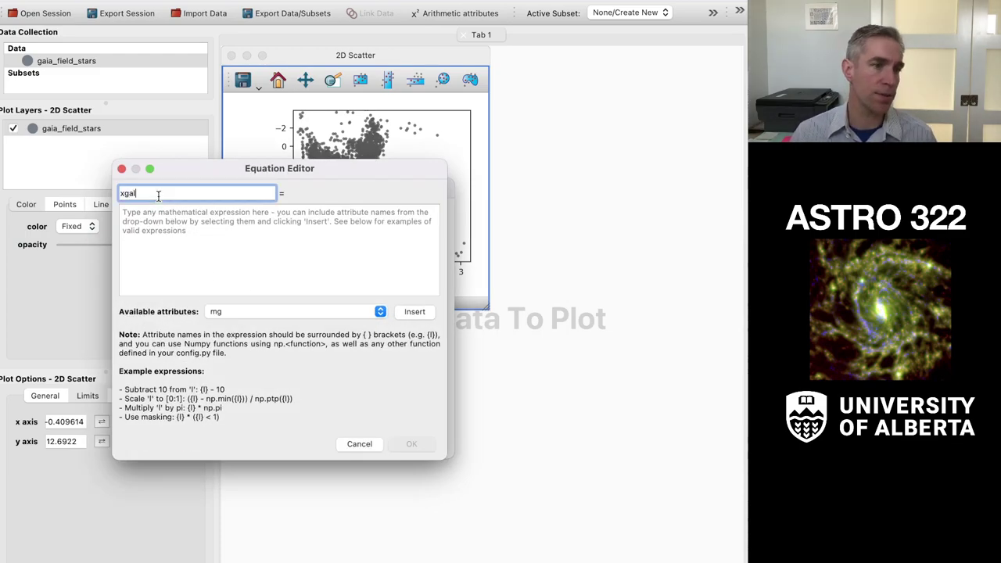
- Enter the xgal expression as 1000 / {parallax} * np.cos({b} * np.pi/180) * np.cos({l} * np.pi/180)
click(201, 237)
text(1000 / {p)
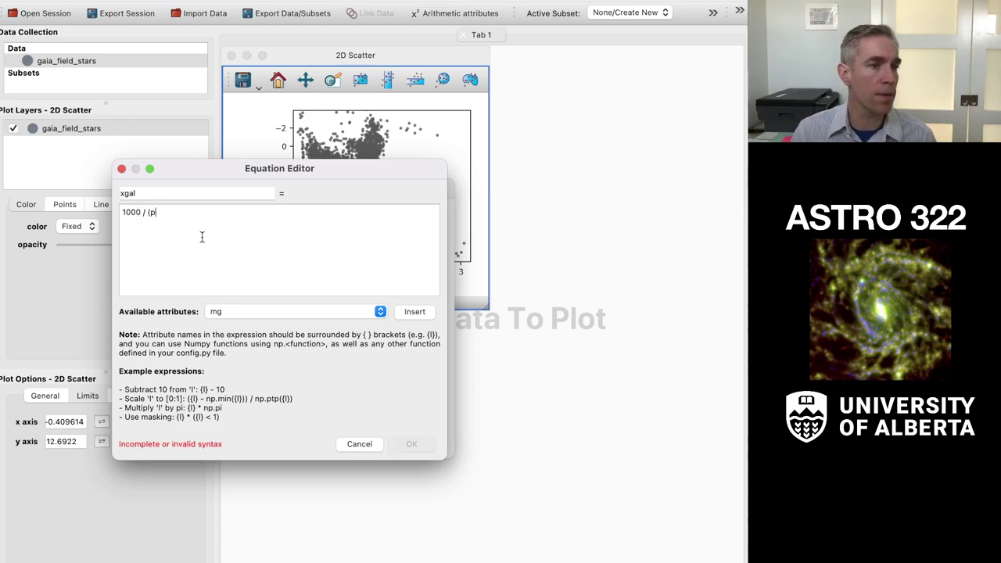
text(arallax} * )
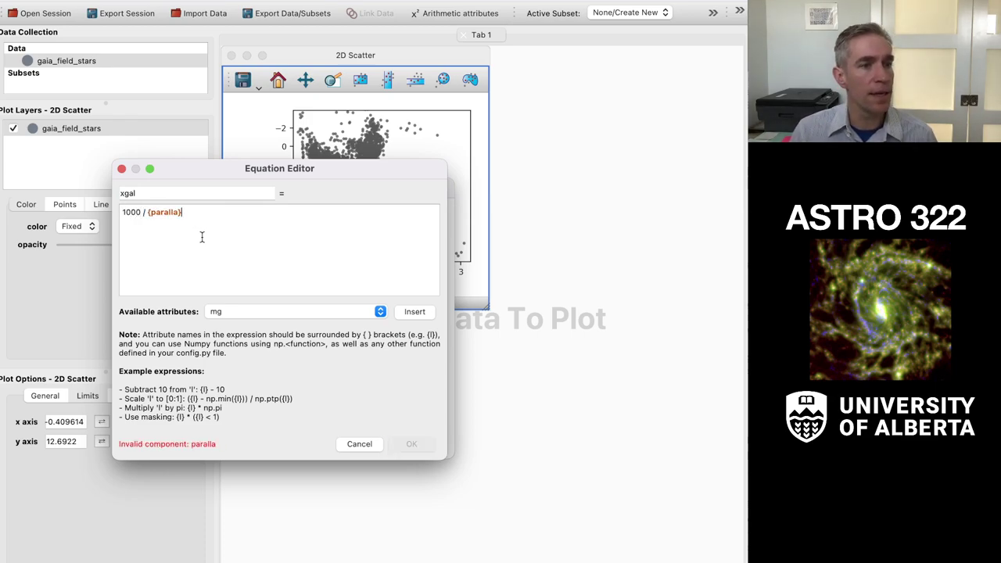
text(np.)
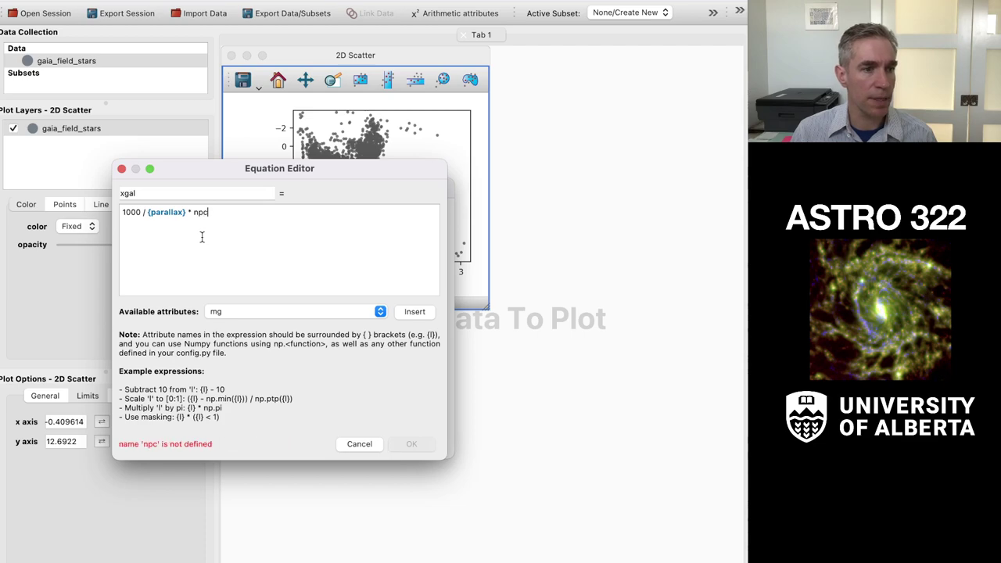
text(co()
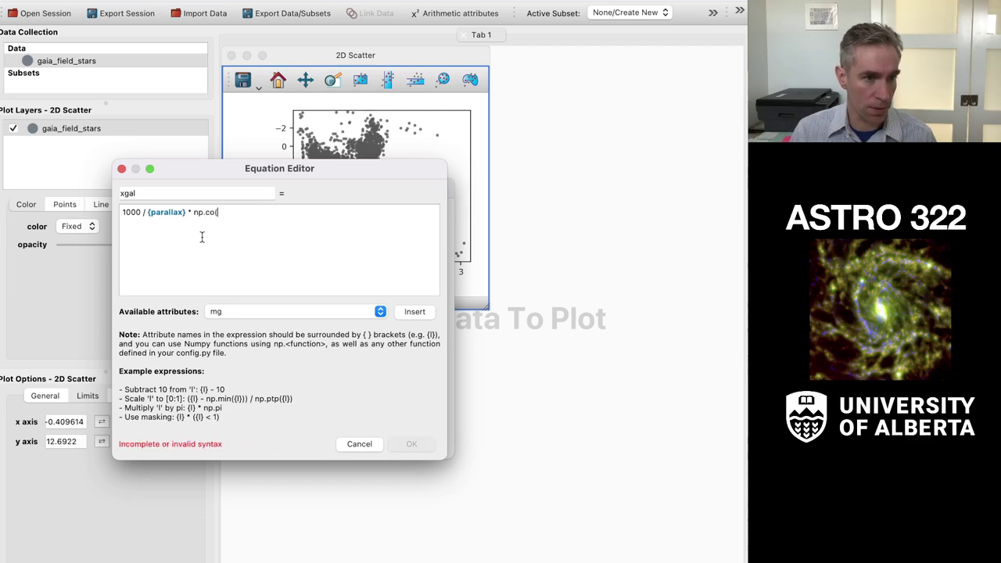
key(BackSpace)
text(s({b} * n)
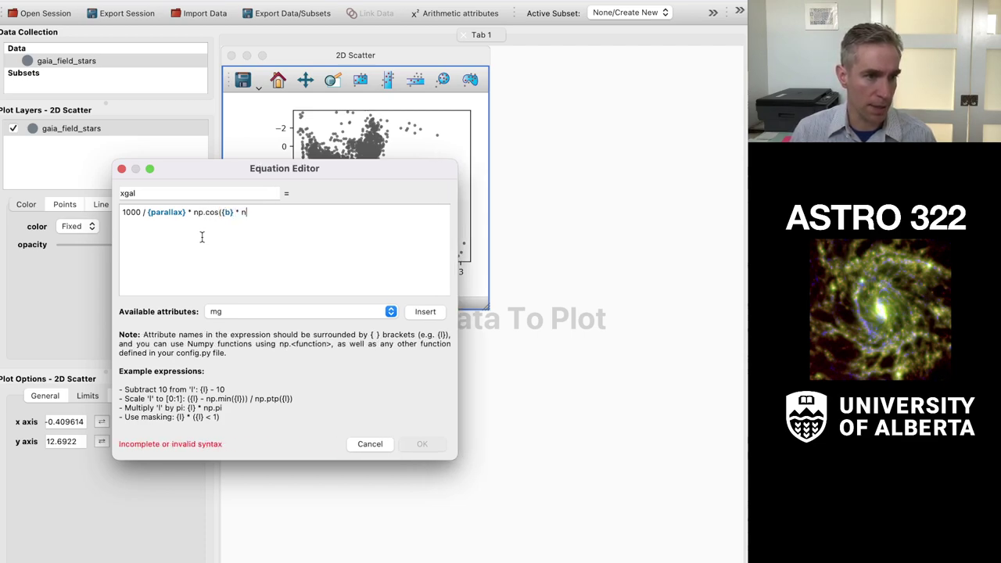
text(p.pi/180) *)
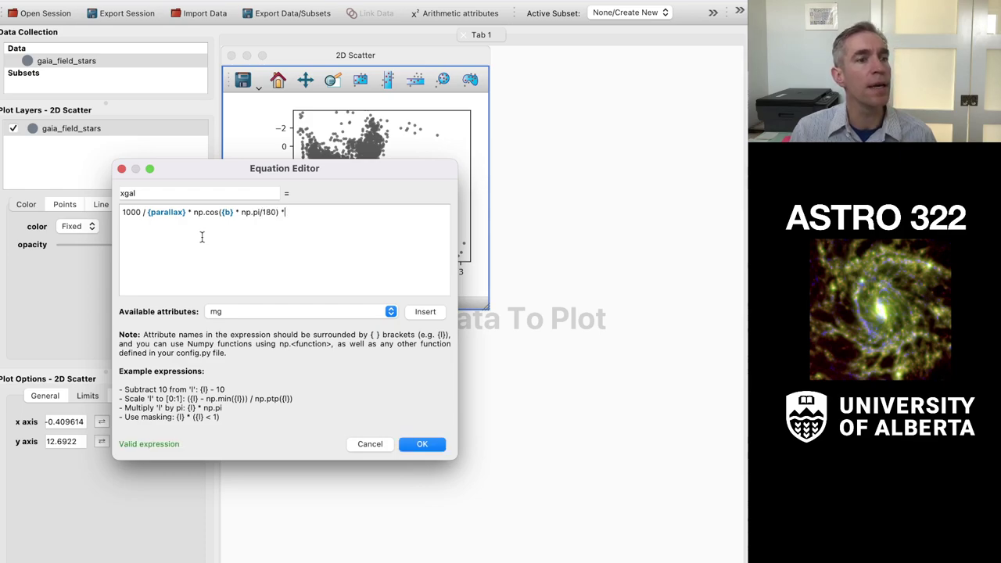
text( np.cos({l)
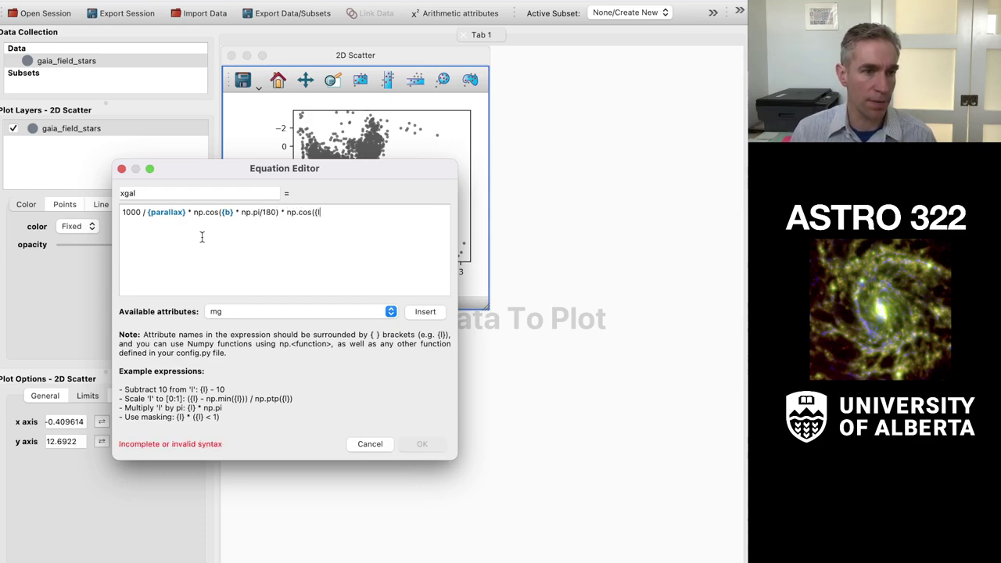
text(}) )
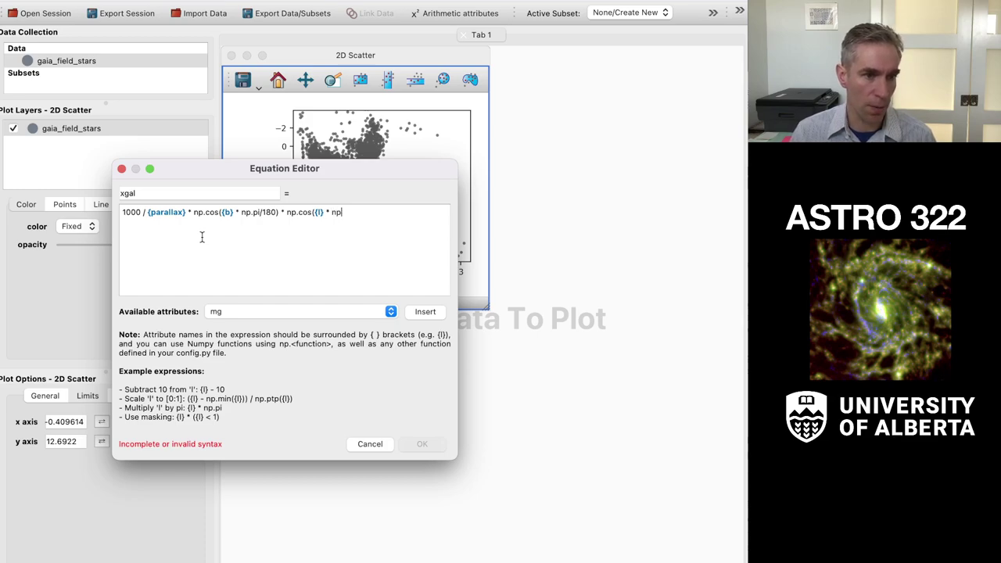
text(* np.pi/180))
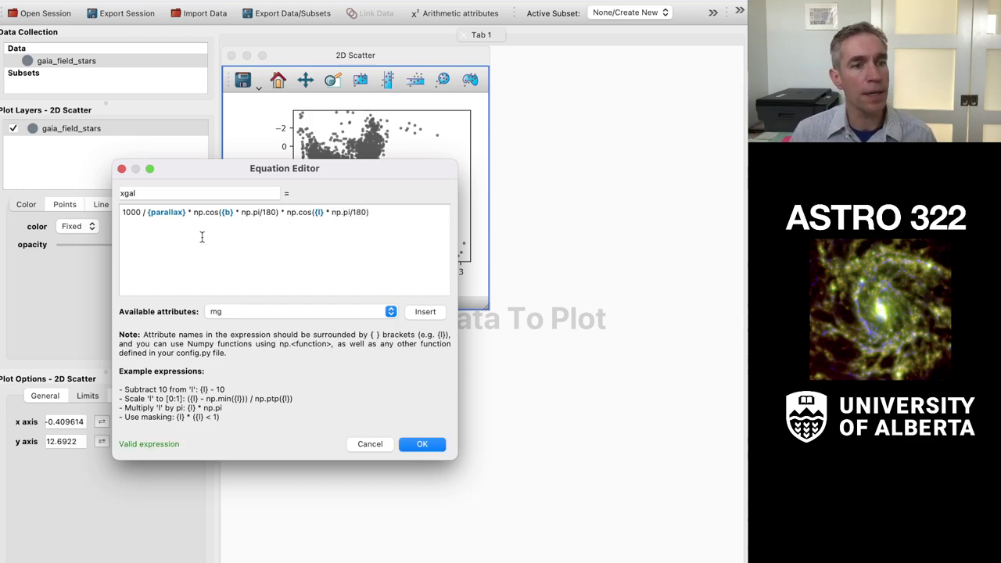
- Copy the whole xgal expression for reuse and accept the new attribute
key(super+a)
key(super+c)
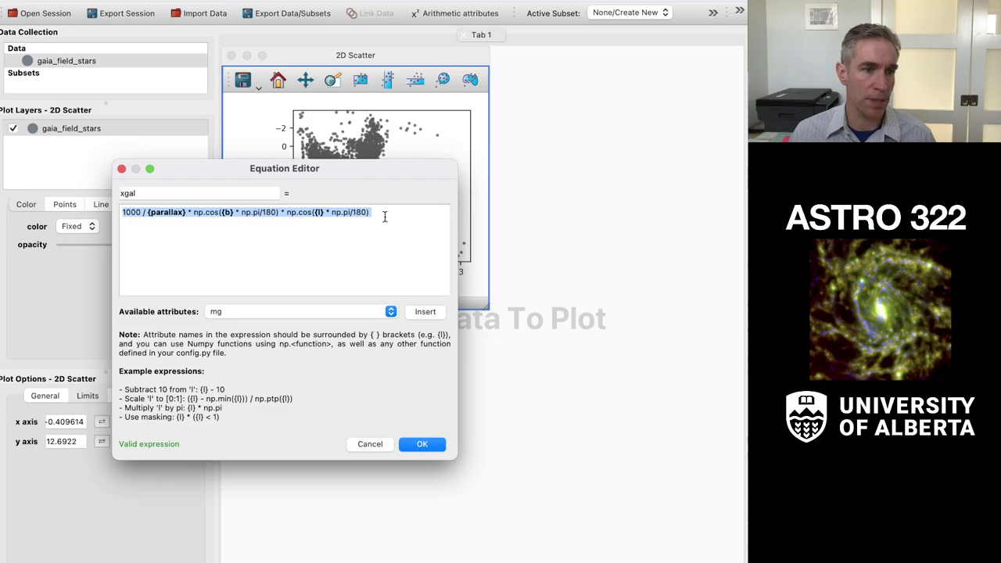
click(423, 444)
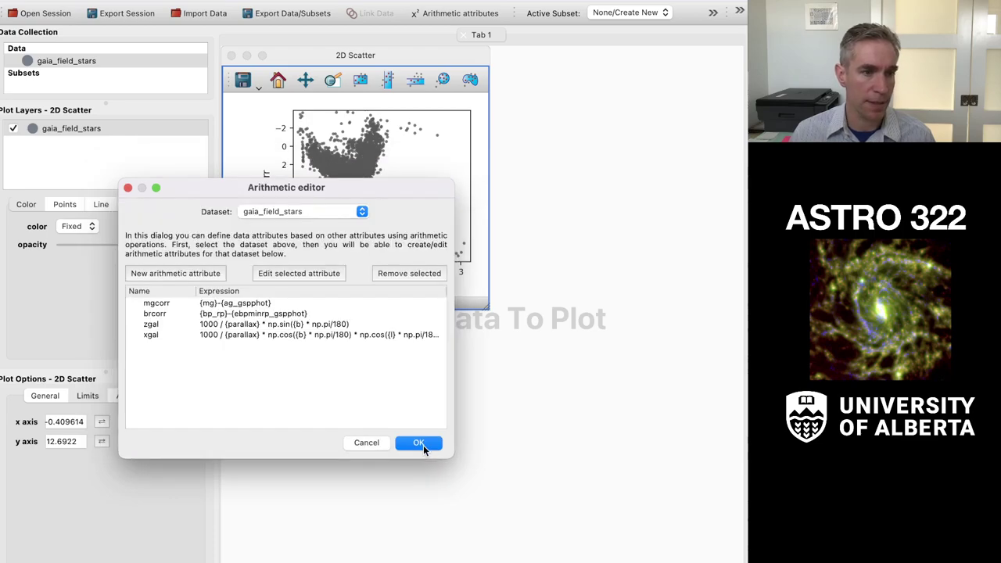
- Add an arithmetic attribute ygal from the copied expression with np.sin instead of np.cos on {l}, and apply the attributes to the dataset
click(187, 274)
click(196, 193)
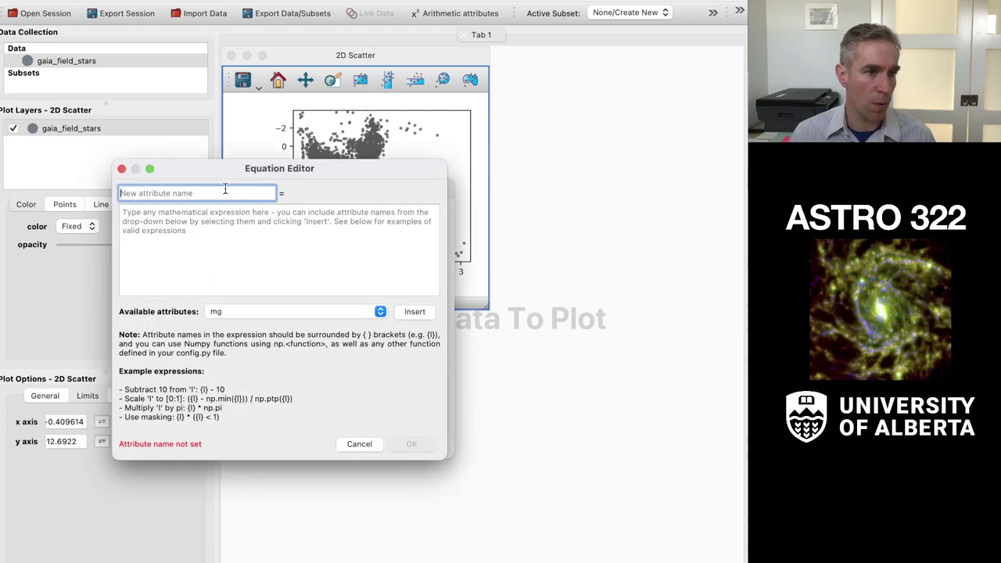
text(ygal)
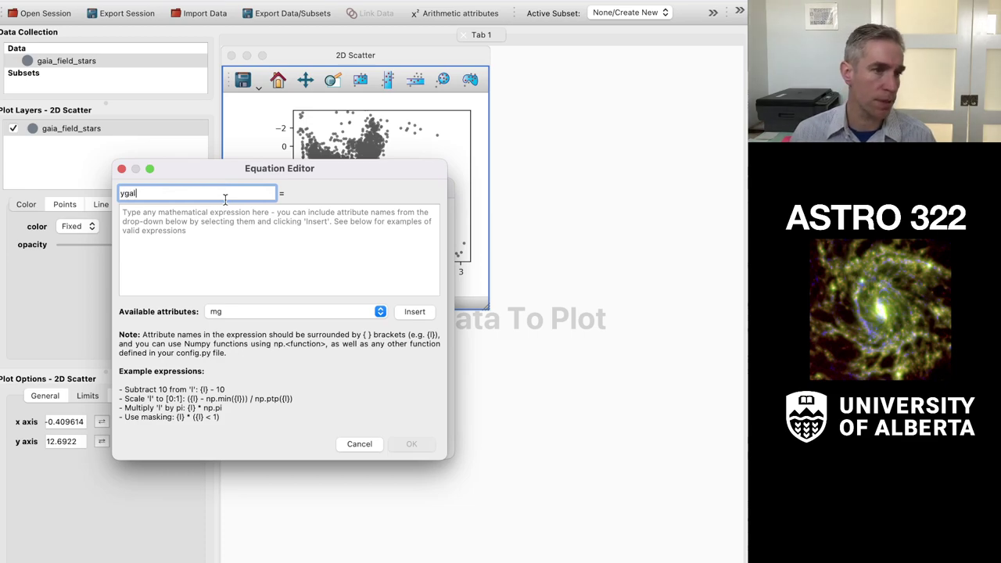
click(288, 230)
key(super+v)
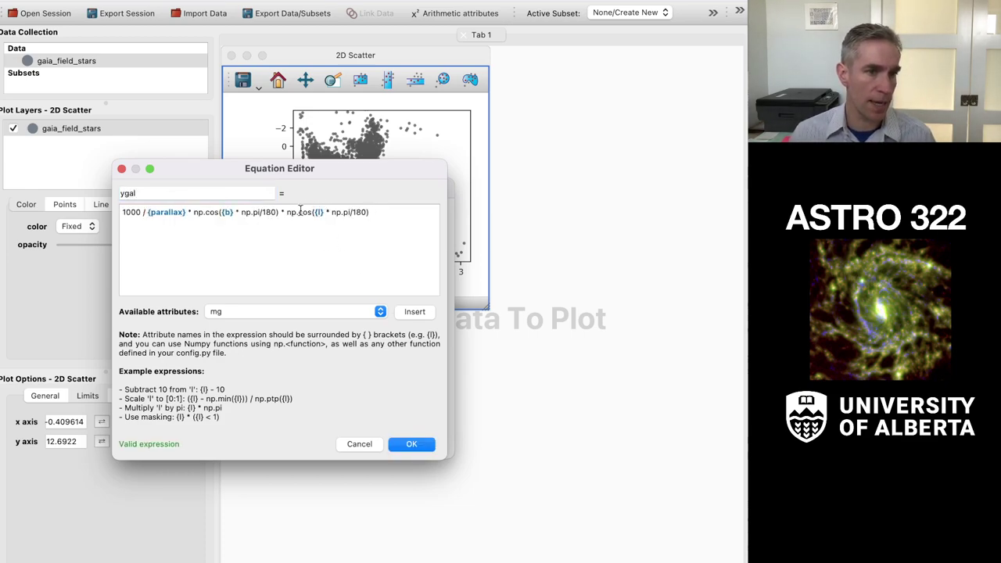
double_click(300, 212)
text(sin)
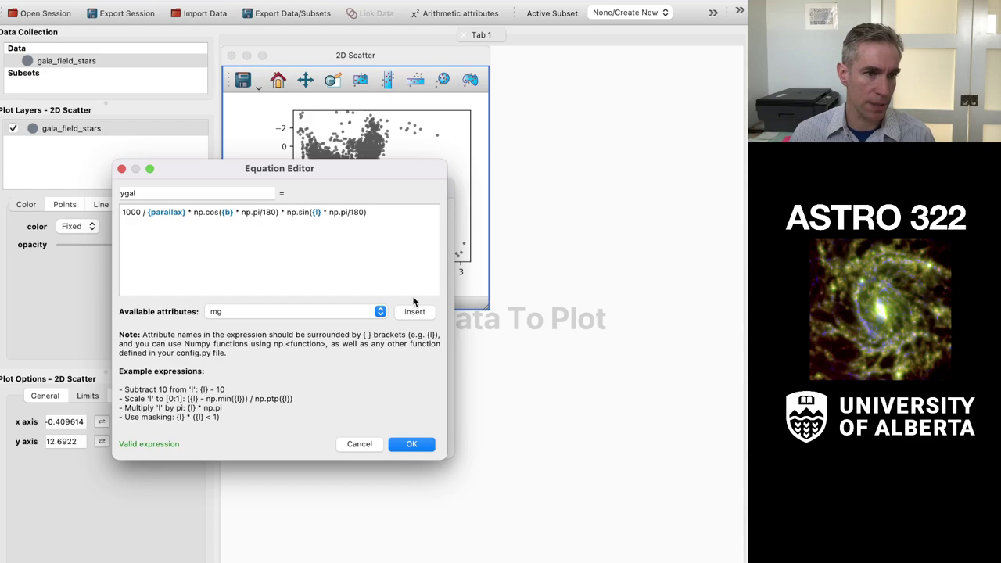
click(414, 444)
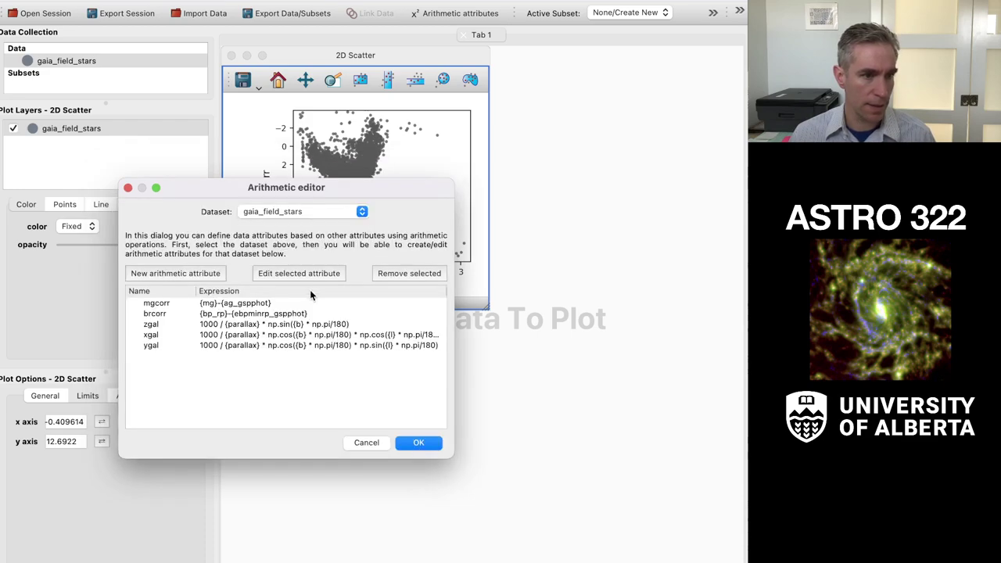
click(425, 442)
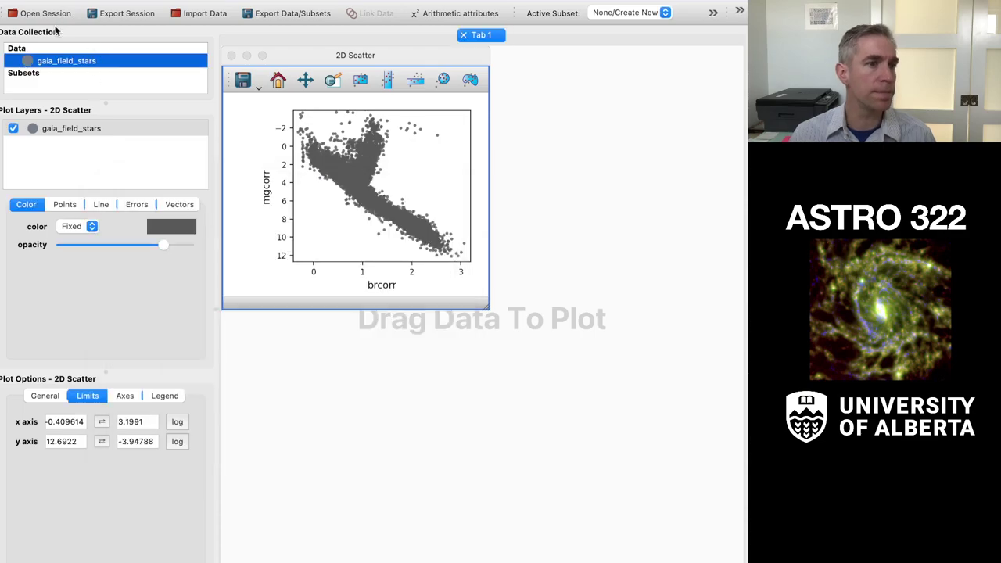
- Try to plot gaia_field_stars in a new 3D Scatter viewer, and close that viewer
drag(51, 61, 346, 316)
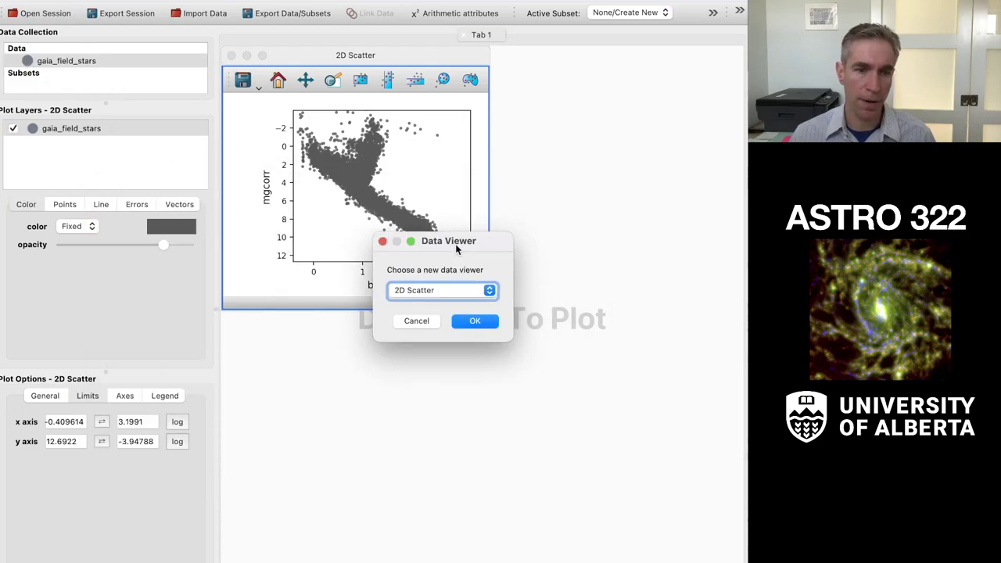
click(445, 290)
click(445, 291)
click(476, 322)
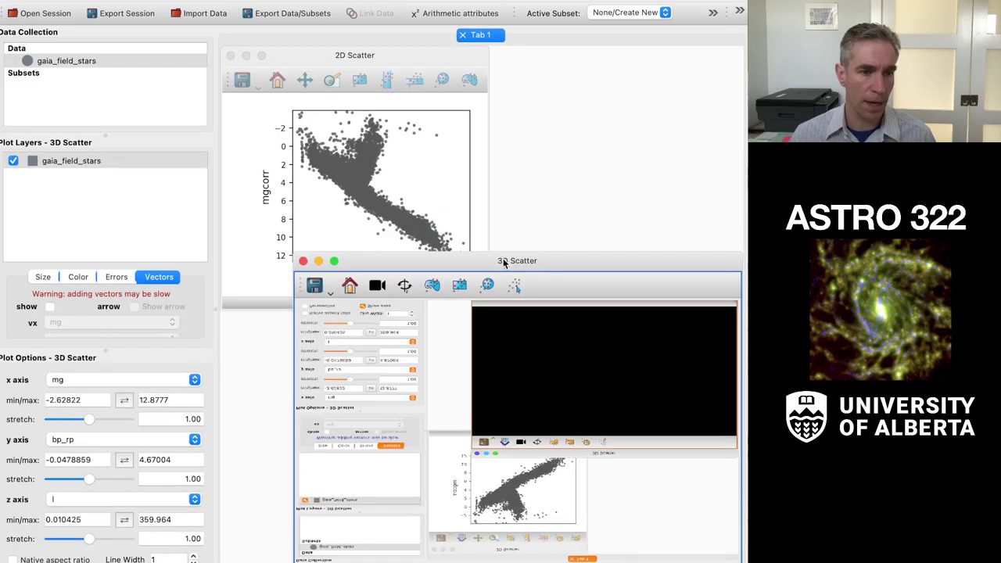
drag(503, 260, 475, 144)
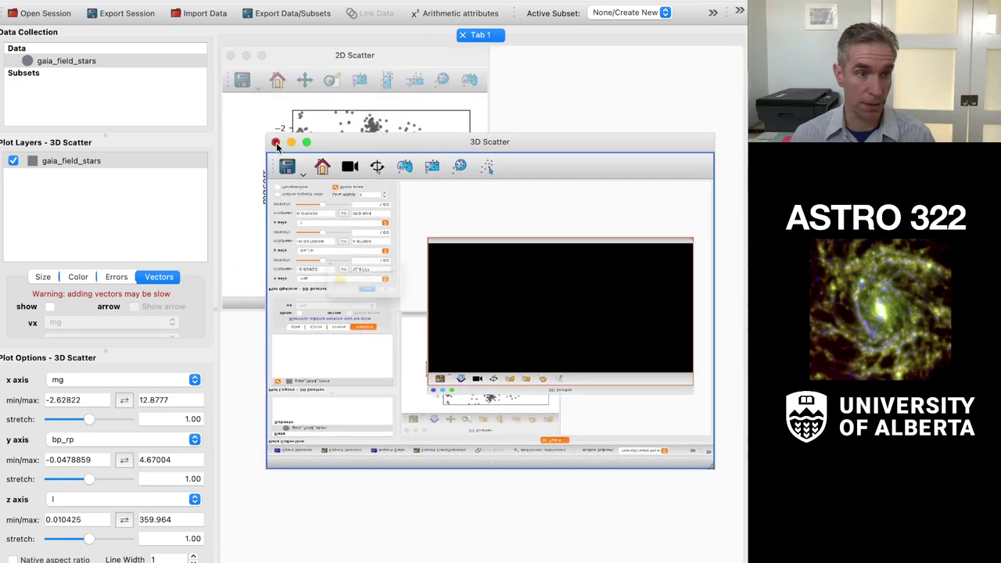
click(276, 145)
click(445, 310)
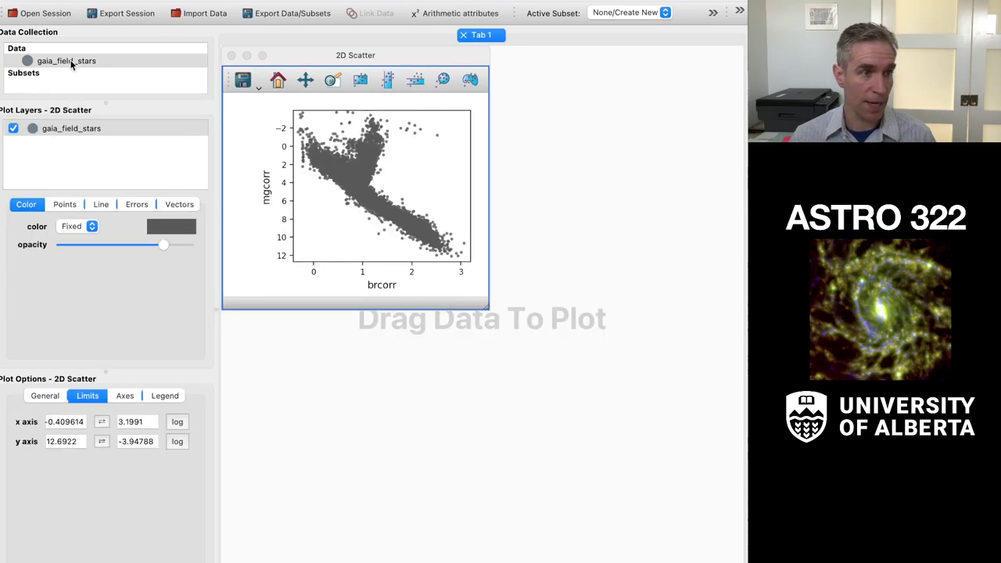
- Plot gaia_field_stars in a new 2D Scatter viewer with xgal on the x axis and ygal on the y axis
drag(71, 65, 449, 359)
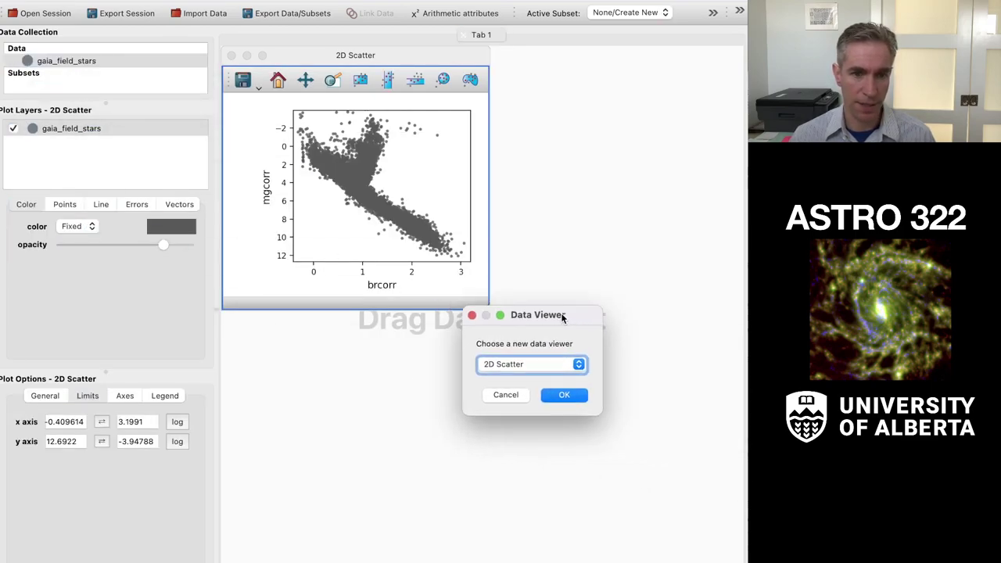
click(464, 389)
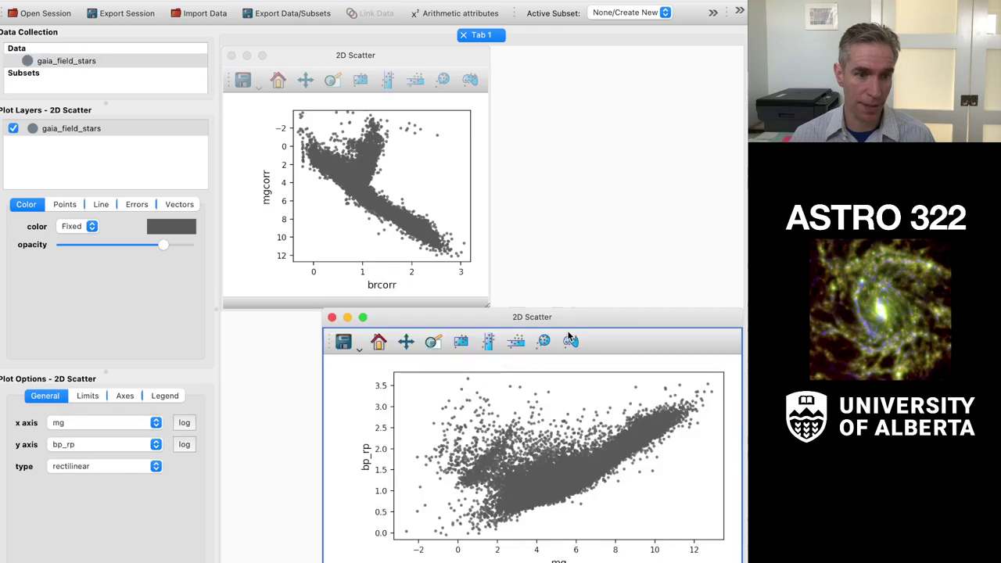
drag(567, 320, 461, 185)
click(93, 423)
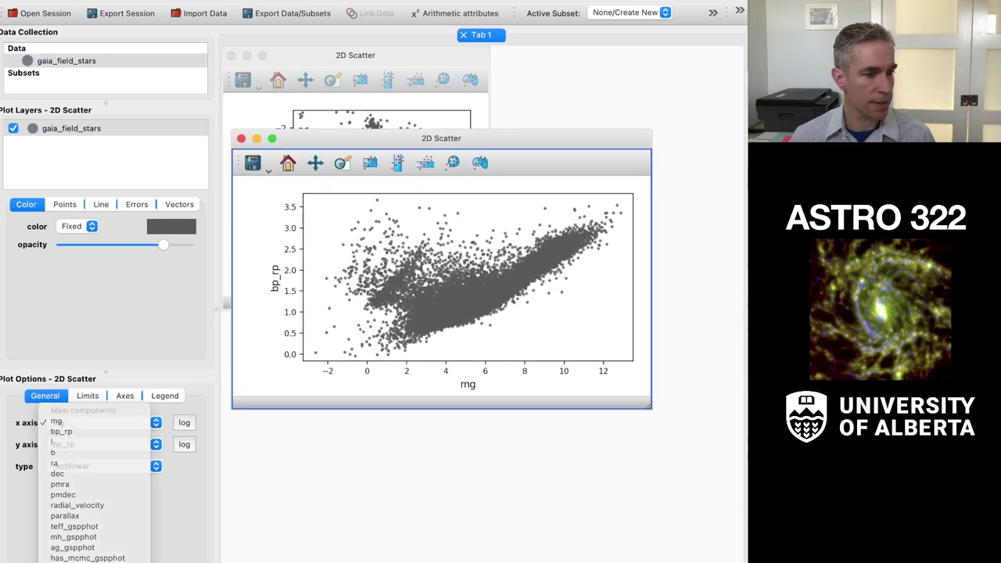
click(78, 465)
click(88, 444)
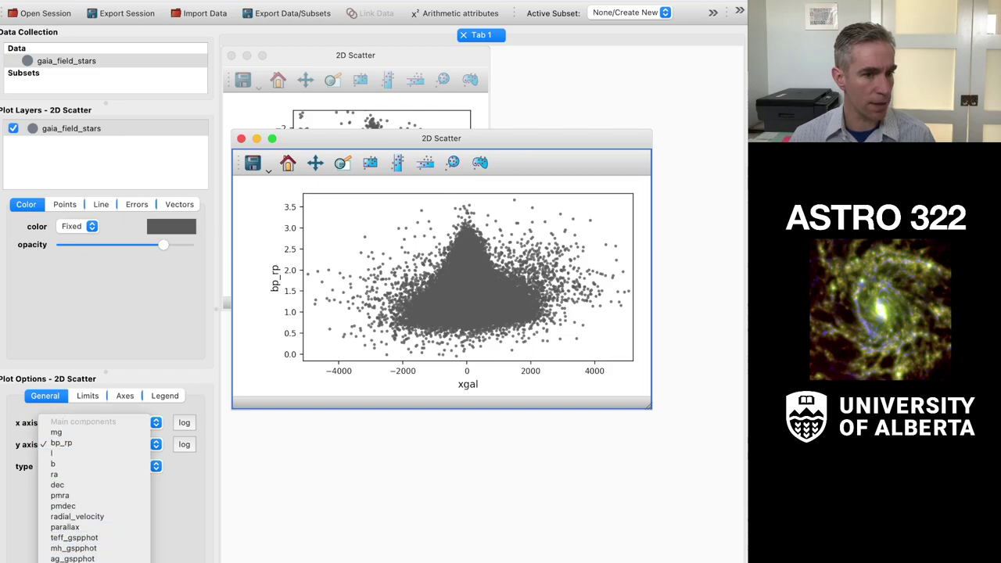
click(70, 559)
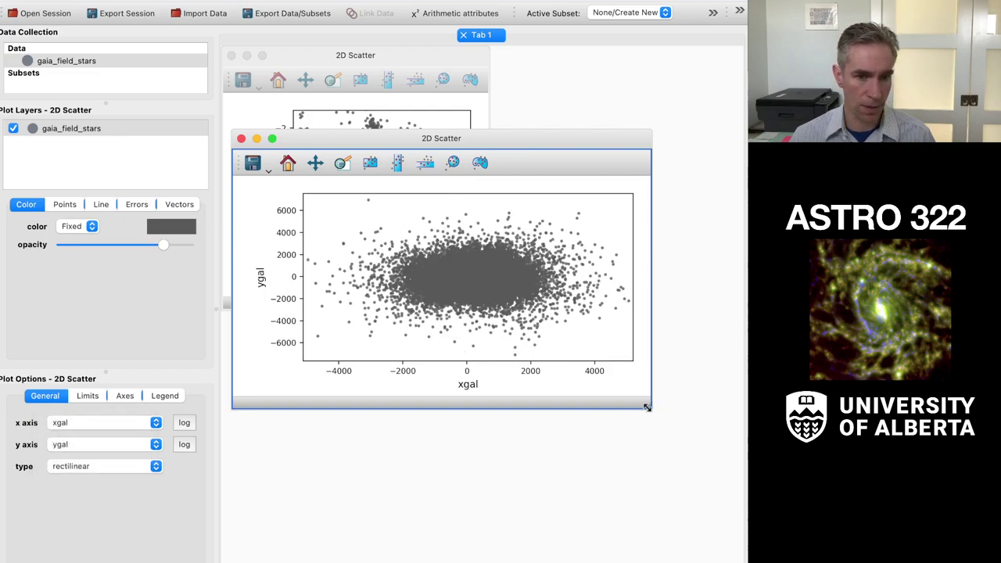
- Stretch the xgal–ygal viewer taller so the plot is roughly square for inspecting the distribution, and close the viewer
drag(648, 415, 640, 558)
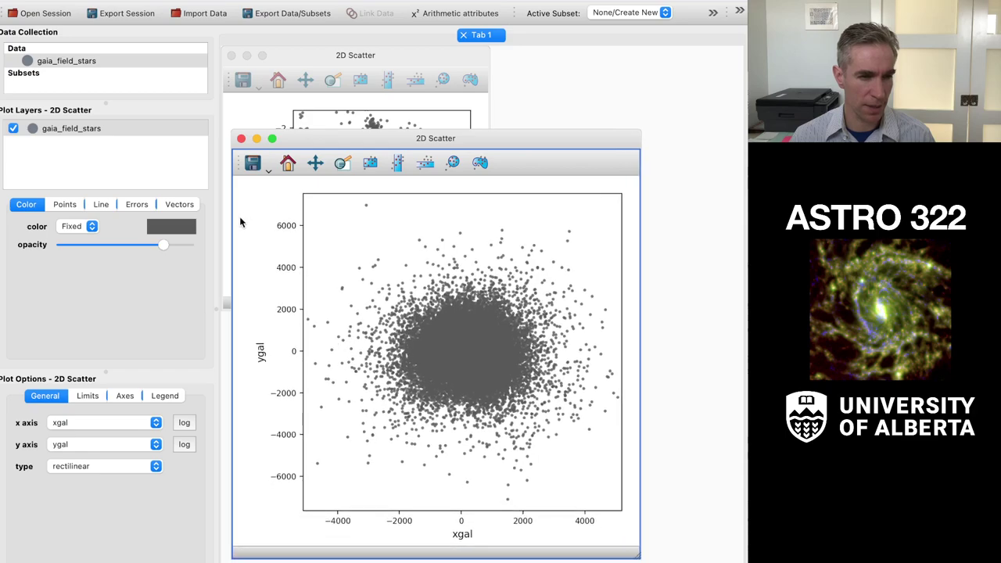
click(241, 139)
click(430, 309)
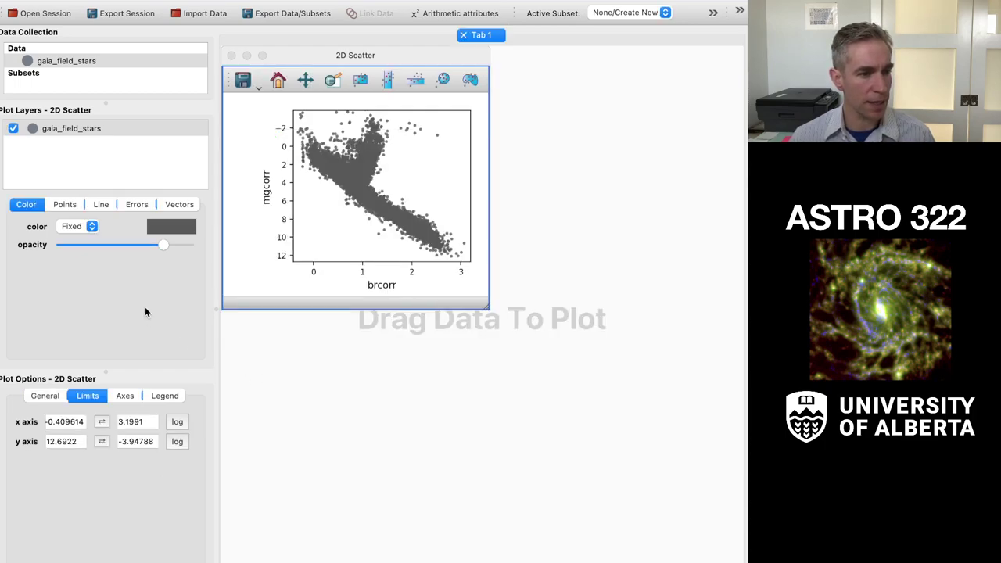
- Plot gaia_field_stars in another 2D Scatter viewer with xgal against zgal, and move and flatten the viewer so the whole plot fits the workspace
click(67, 62)
drag(66, 61, 577, 318)
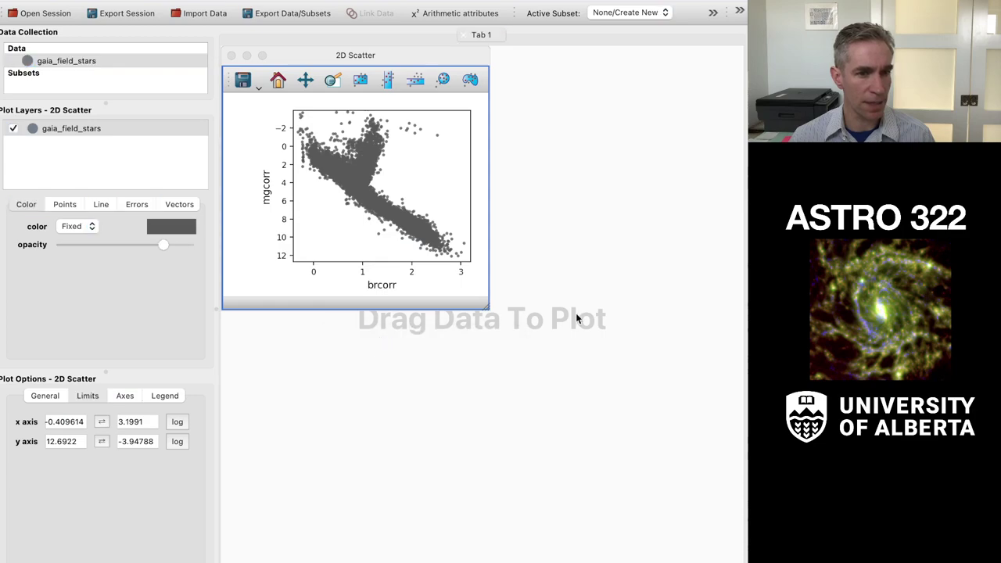
click(481, 416)
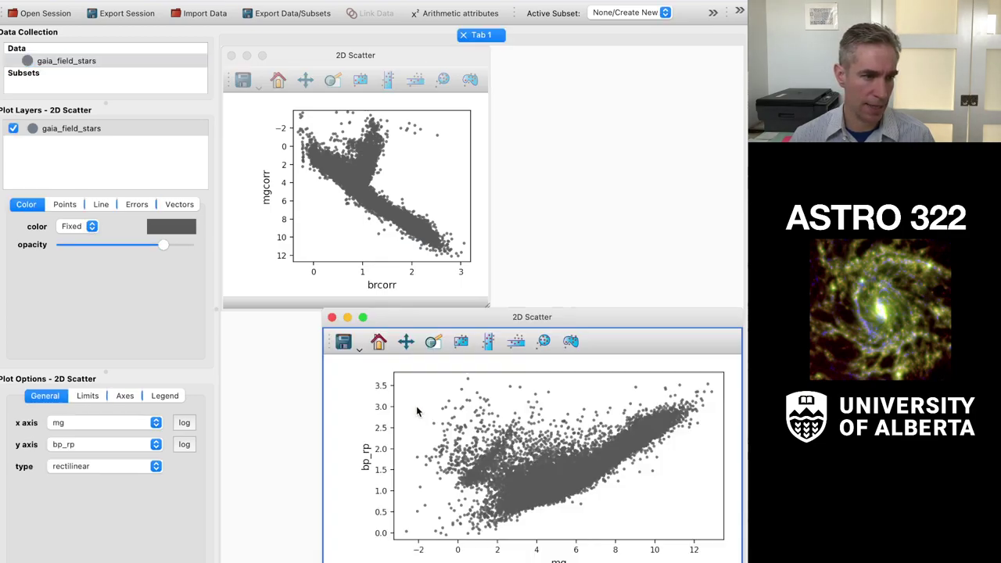
click(91, 424)
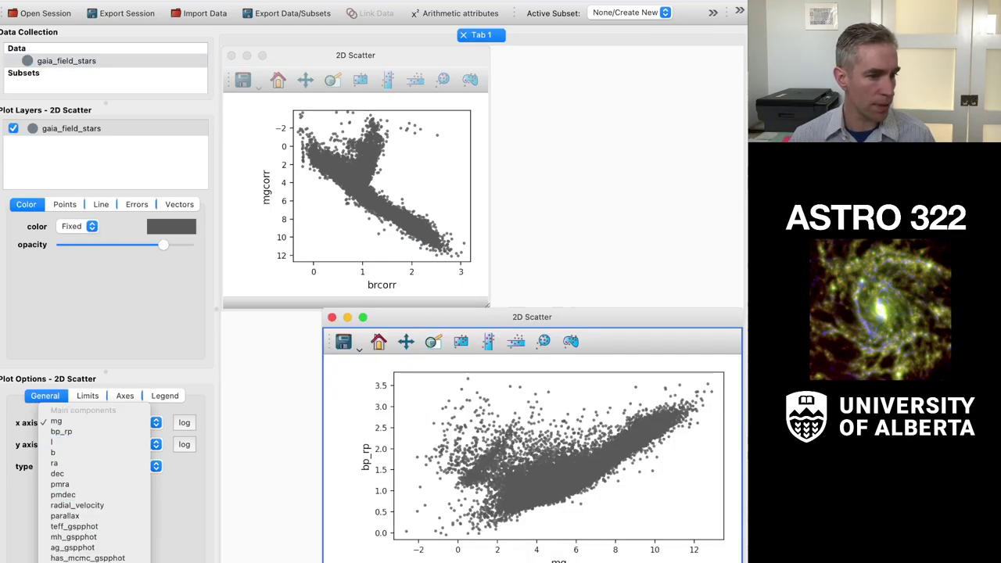
click(71, 562)
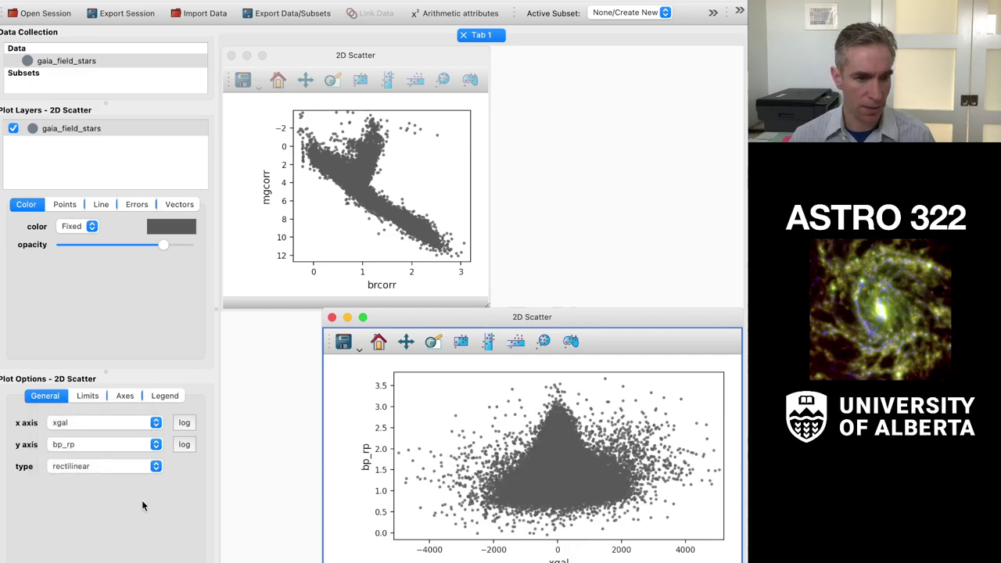
click(78, 444)
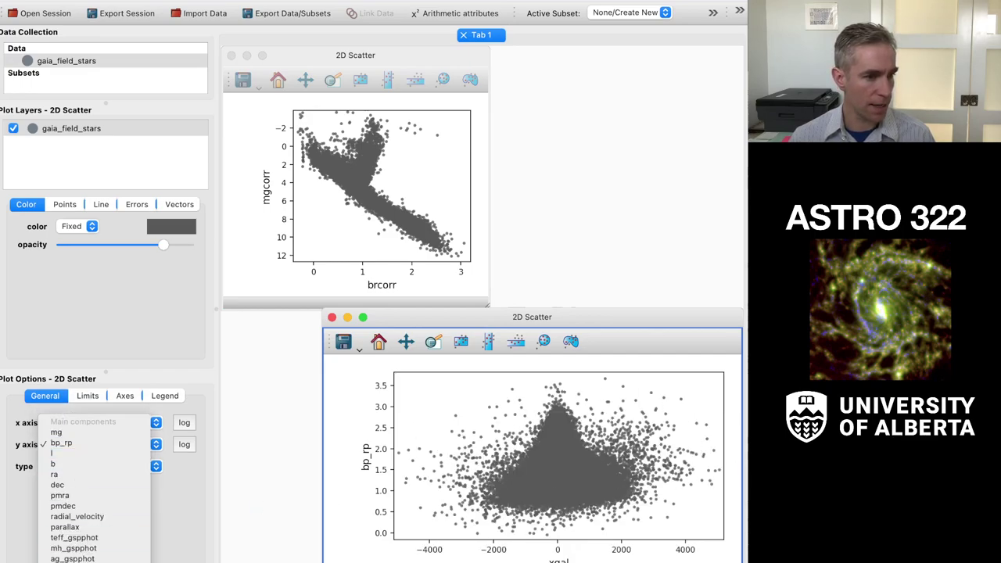
click(71, 562)
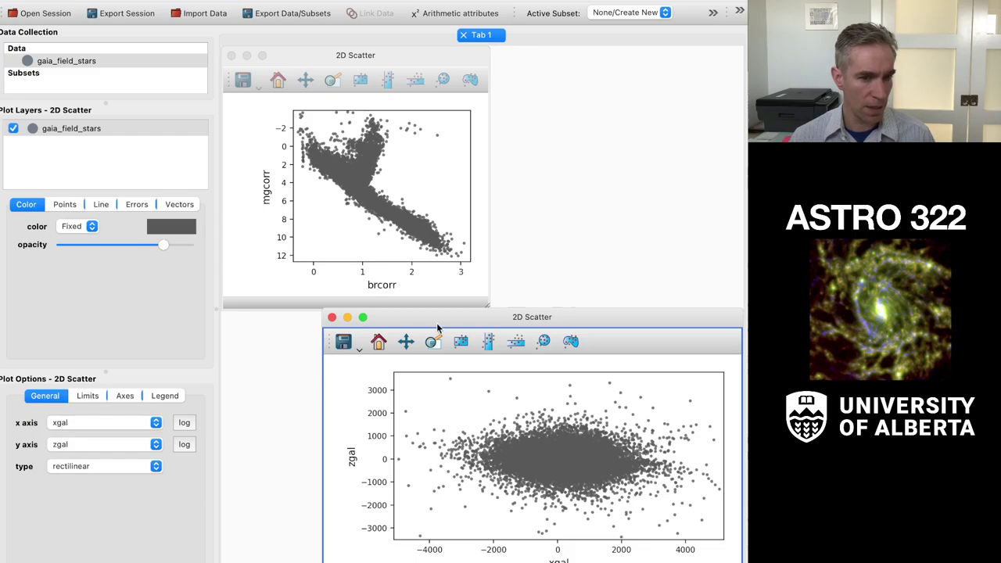
drag(476, 317, 438, 268)
drag(698, 533, 706, 506)
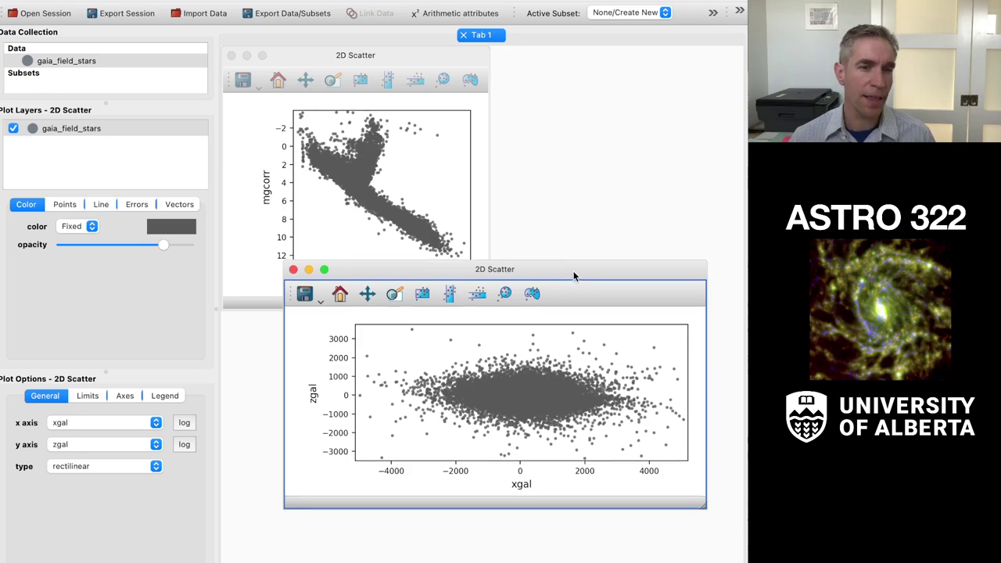
- Move the xgal–zgal viewer below the colour-magnitude diagram and lower the gaia_field_stars layer's opacity to roughly a seventh of its range
drag(573, 270, 550, 327)
click(268, 50)
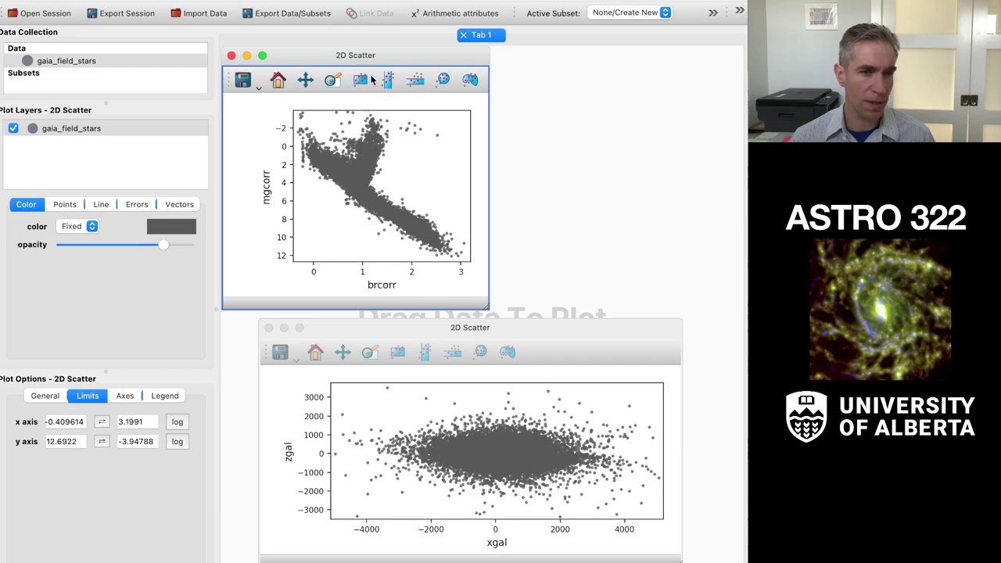
click(469, 79)
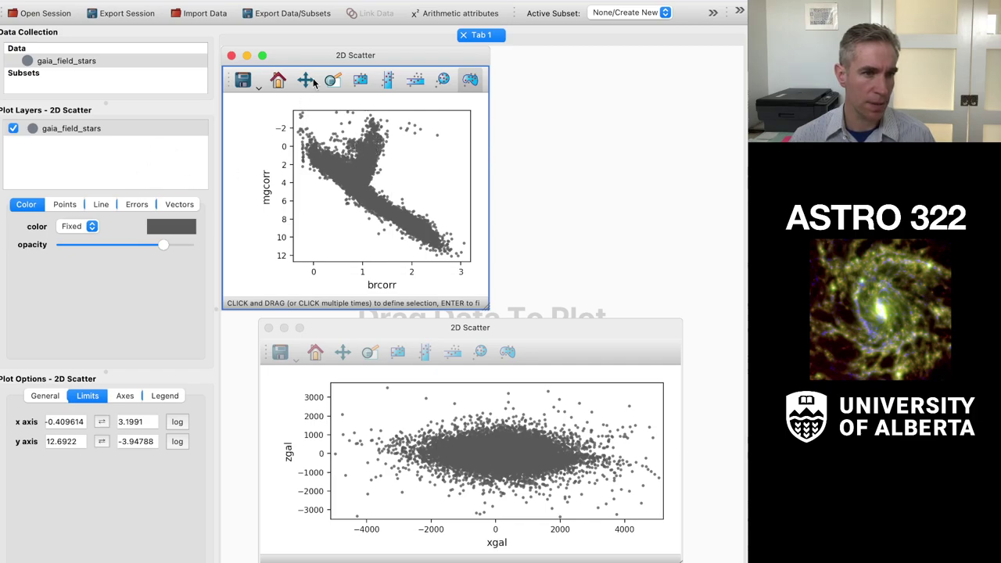
click(462, 82)
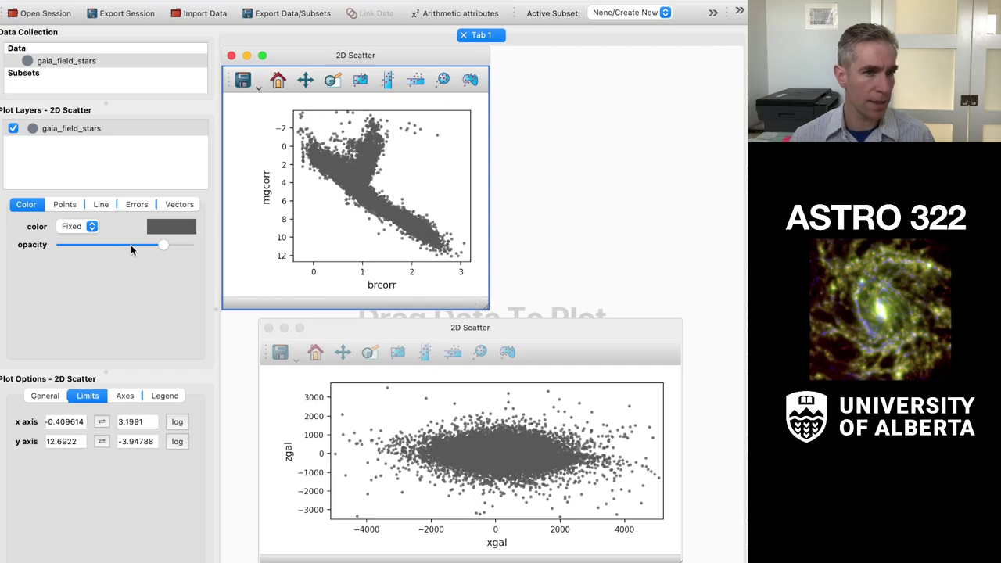
drag(132, 248, 77, 247)
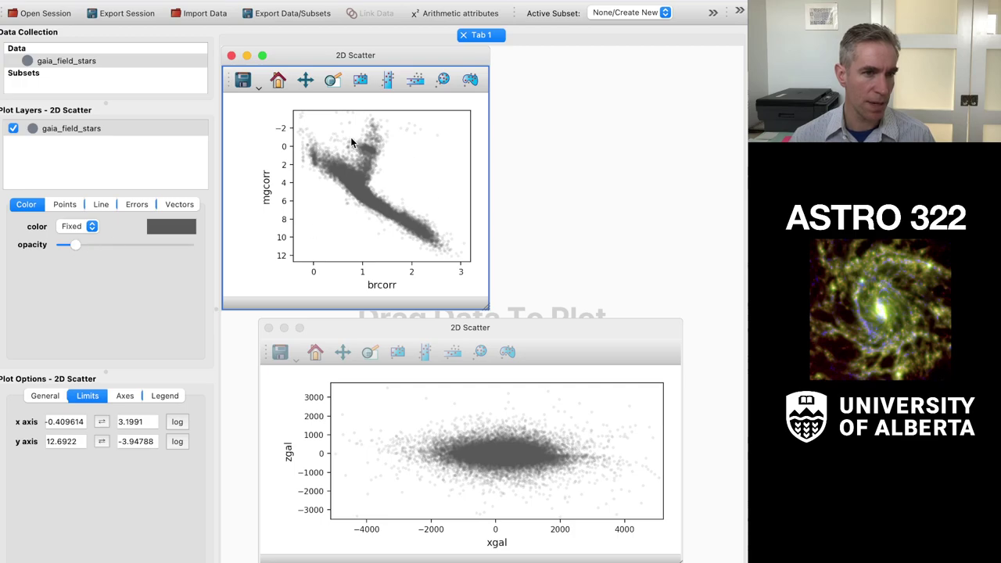
- Lasso the red clump stars near brcorr 1.1 and mgcorr 0 in the colour-magnitude diagram as a new subset
click(470, 80)
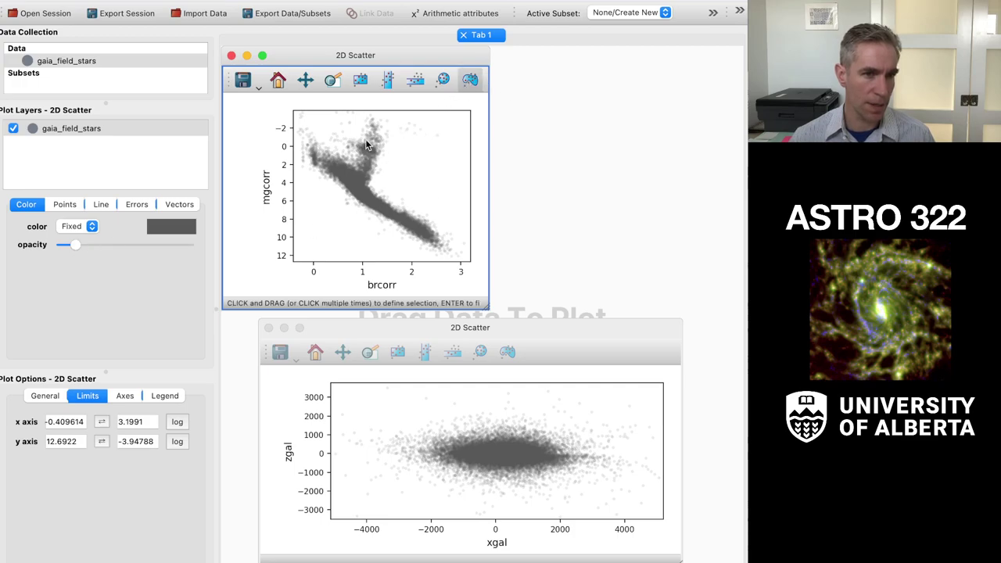
drag(372, 156, 372, 148)
key(Return)
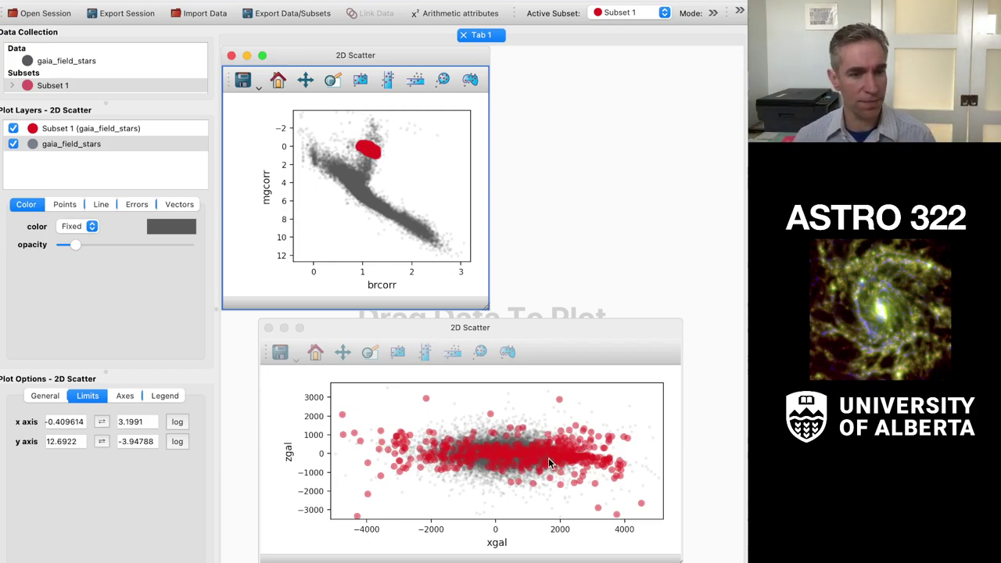
- Redefine Subset 1 by lassoing the blue upper main sequence, from about brcorr −0.3 to 0.6, in the colour-magnitude diagram
click(469, 81)
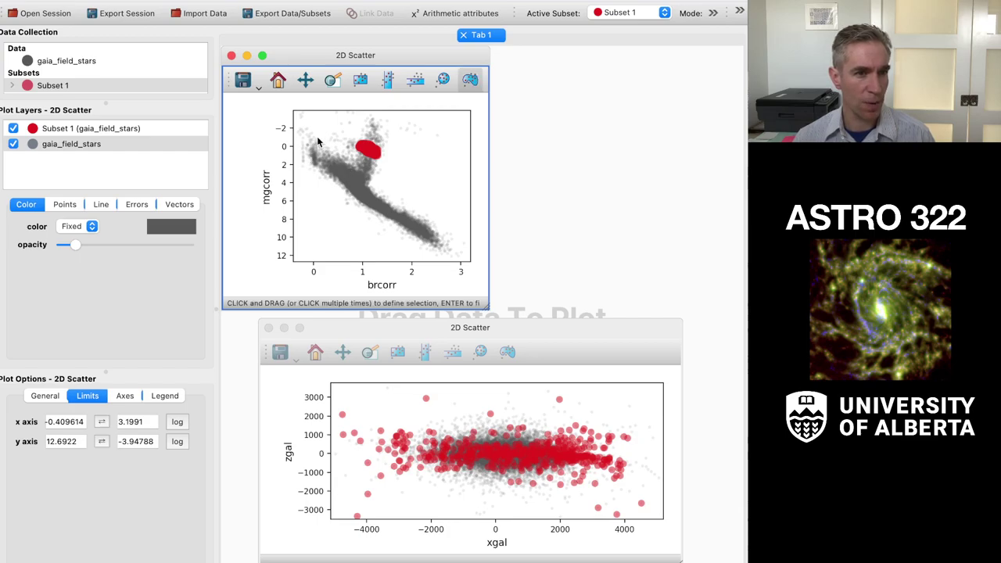
mouse_move(338, 161)
mouse_down()
mouse_move(308, 127)
mouse_move(299, 148)
mouse_move(308, 179)
mouse_move(337, 173)
mouse_up()
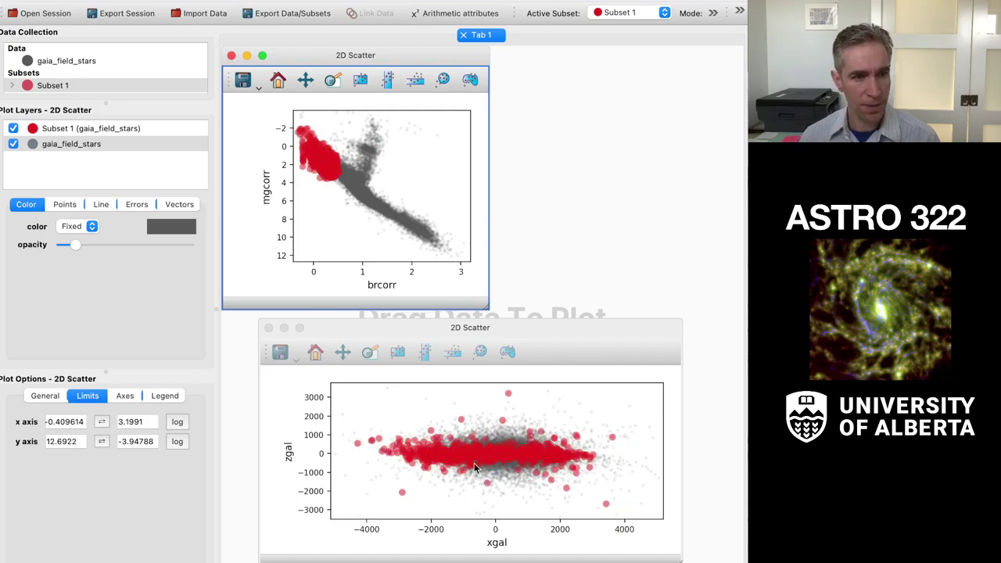